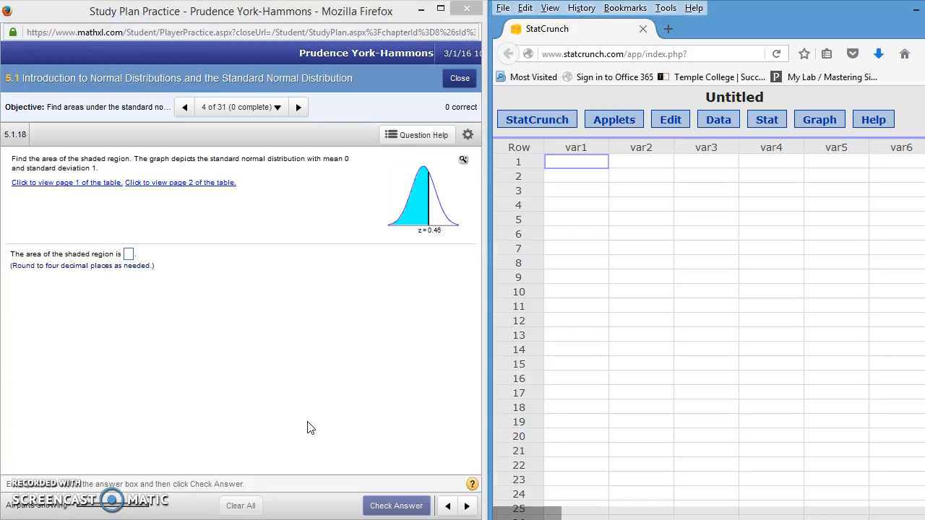
# - View page 1 of the standard normal distribution table for question 5.1.18 and close it
pyautogui.click(101, 183)
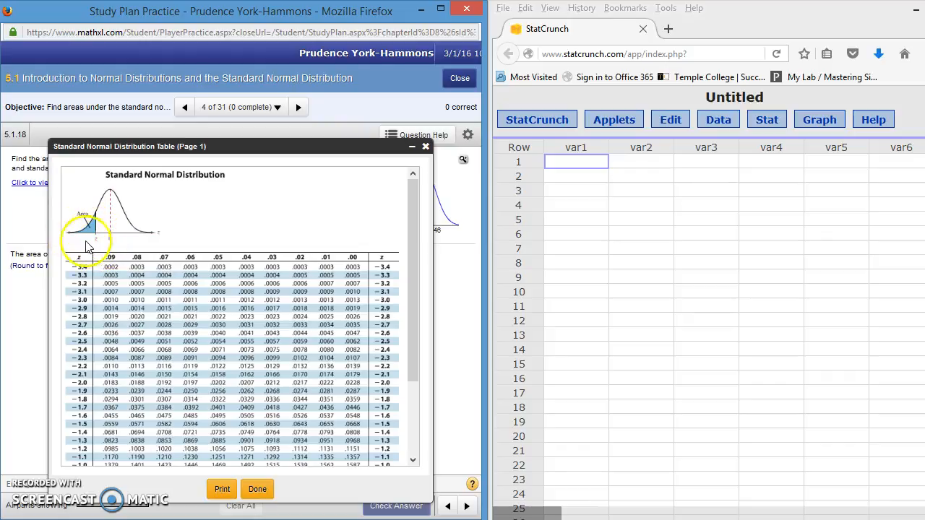
pyautogui.click(426, 148)
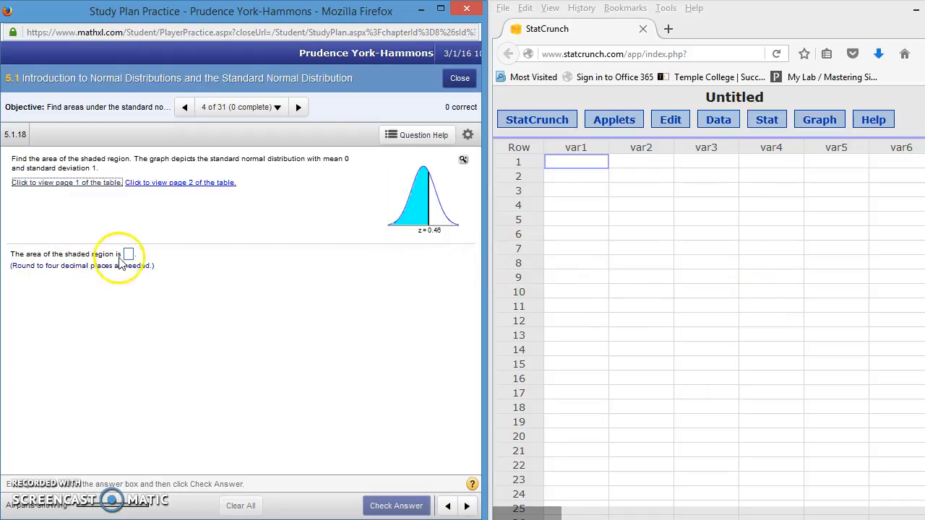
# - Switch to StatCrunch and open the Normal distribution calculator
pyautogui.click(767, 124)
pyautogui.moveTo(765, 146)
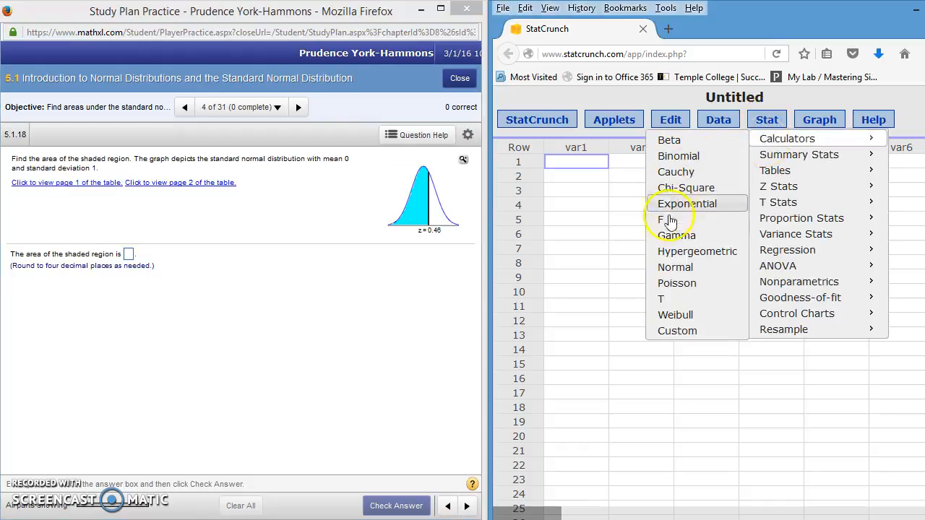
pyautogui.click(668, 268)
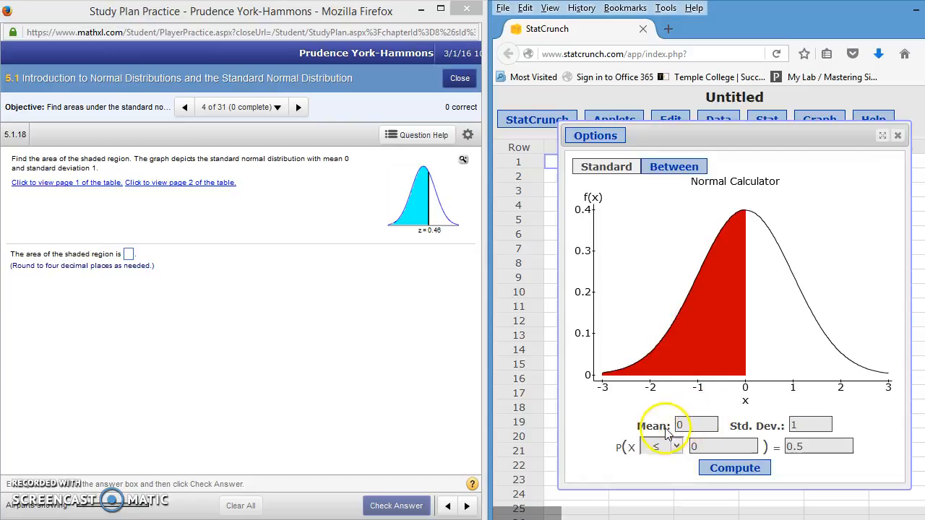
# - Compute P(X ≤ 0.46) in the Normal calculator using mean 0 and standard deviation 1
pyautogui.click(687, 424)
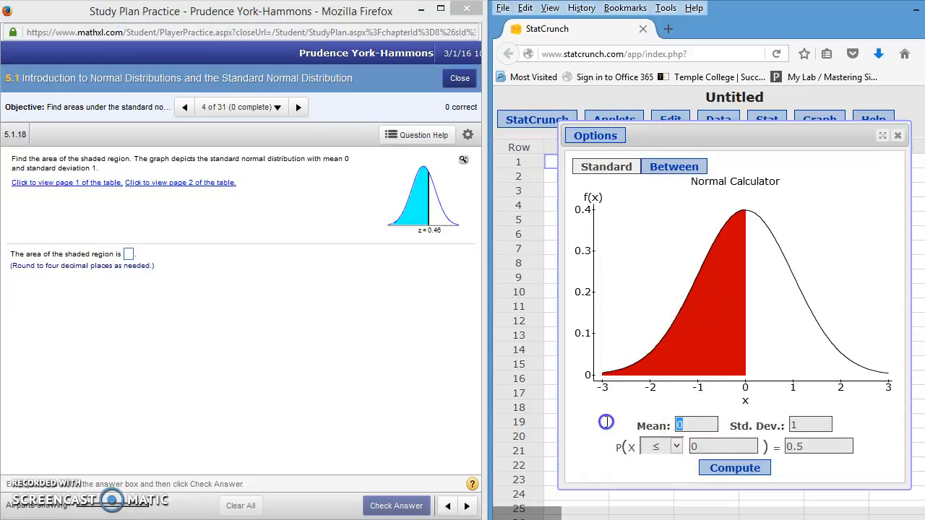
pyautogui.click(695, 425)
pyautogui.click(807, 424)
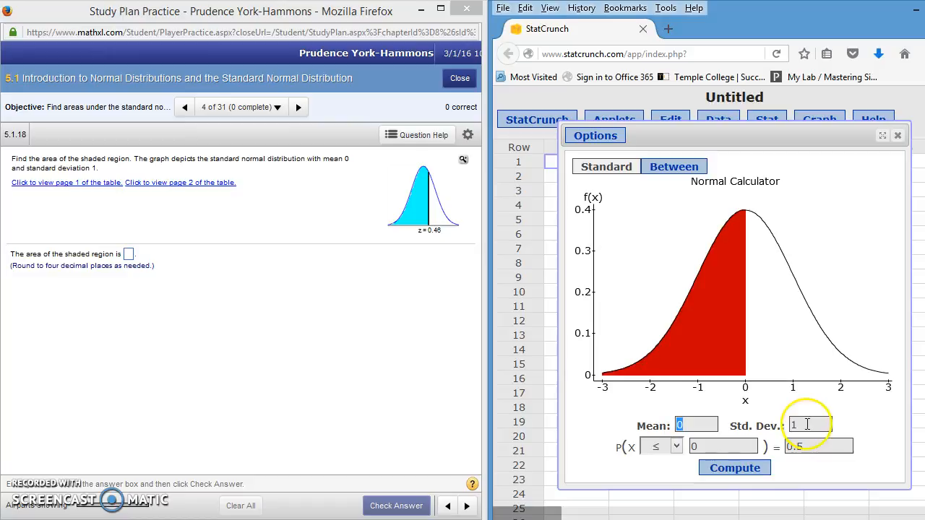
pyautogui.click(838, 404)
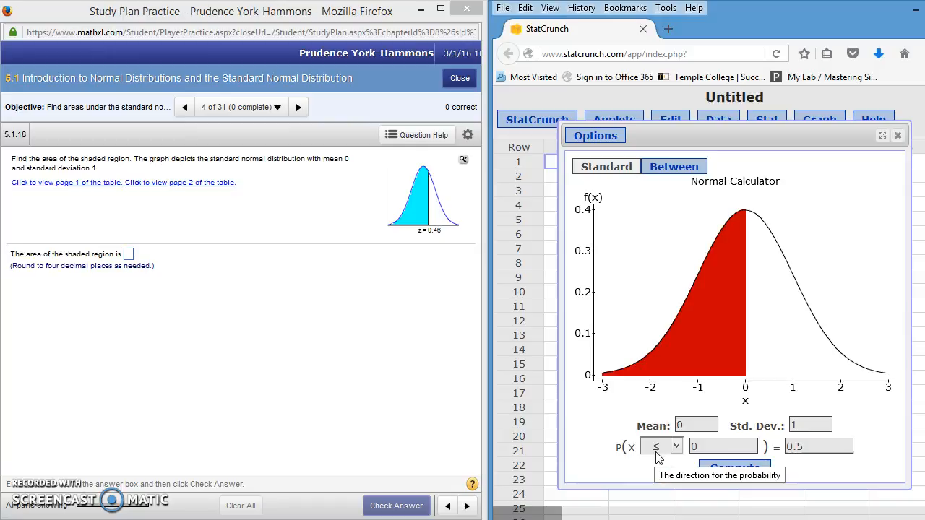
pyautogui.click(706, 446)
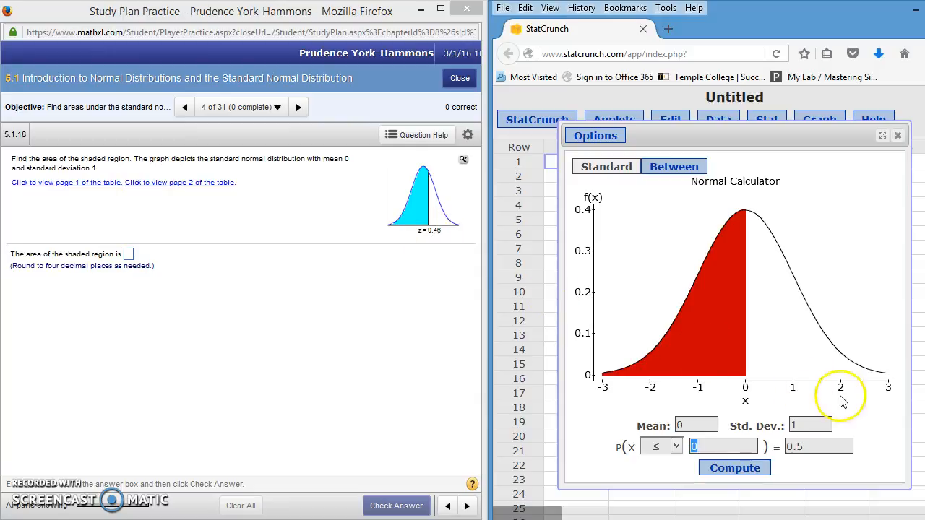
pyautogui.write('0')
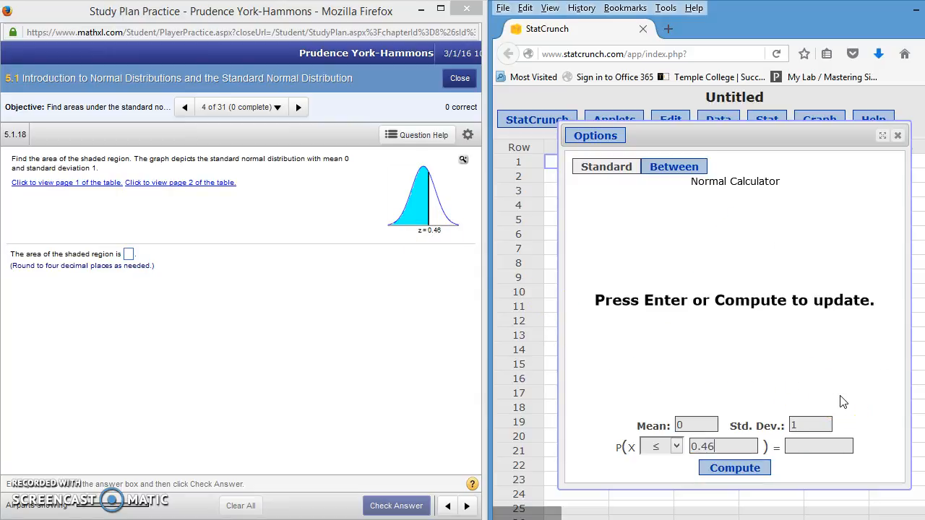
pyautogui.click(747, 473)
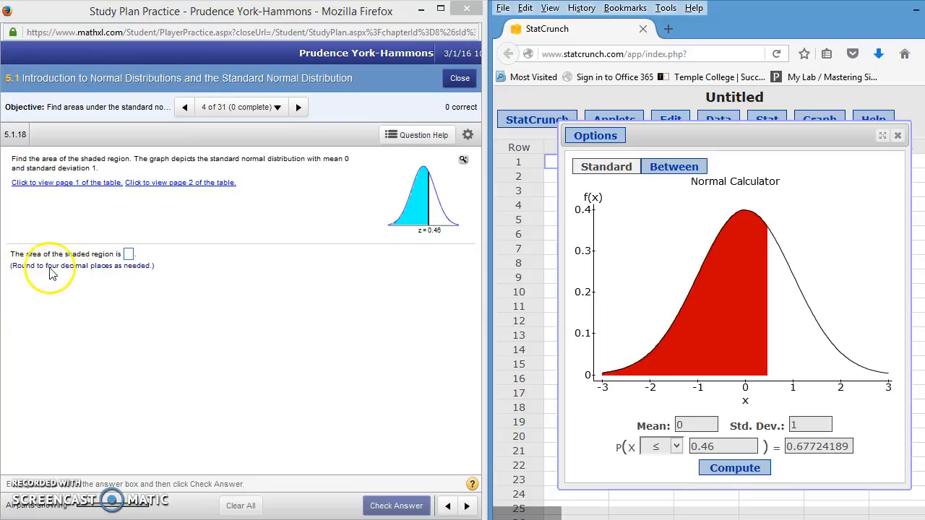
# - Answer question 5.1.18 in MathXL with a shaded area of 0.6772, check it and advance to the next question
pyautogui.click(130, 255)
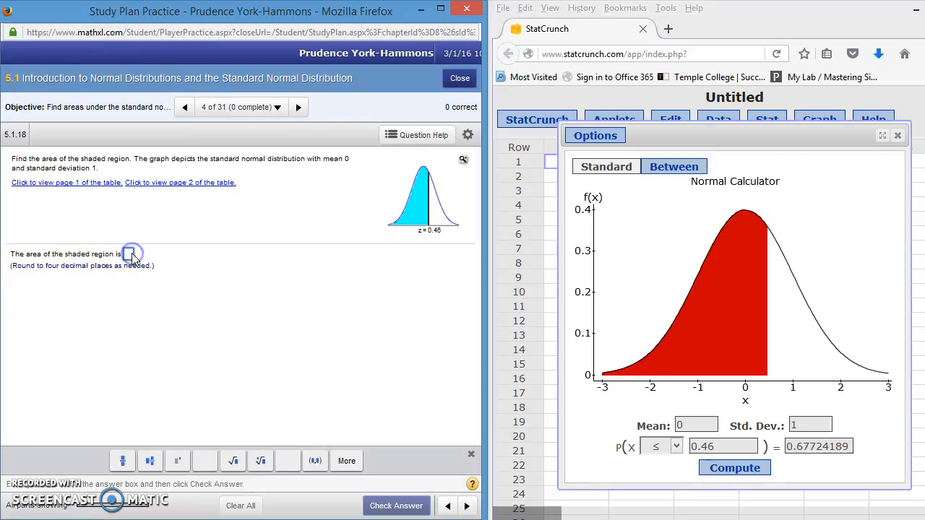
pyautogui.write('0.6772')
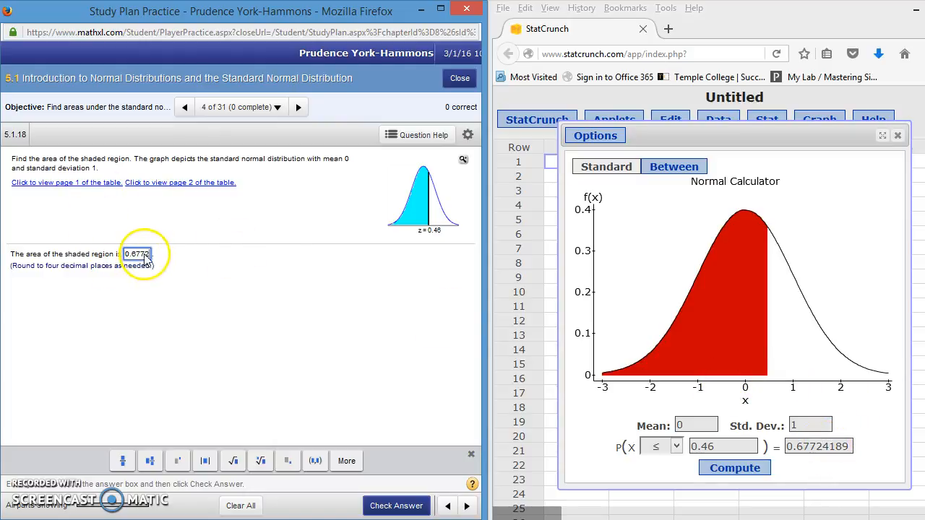
pyautogui.click(395, 506)
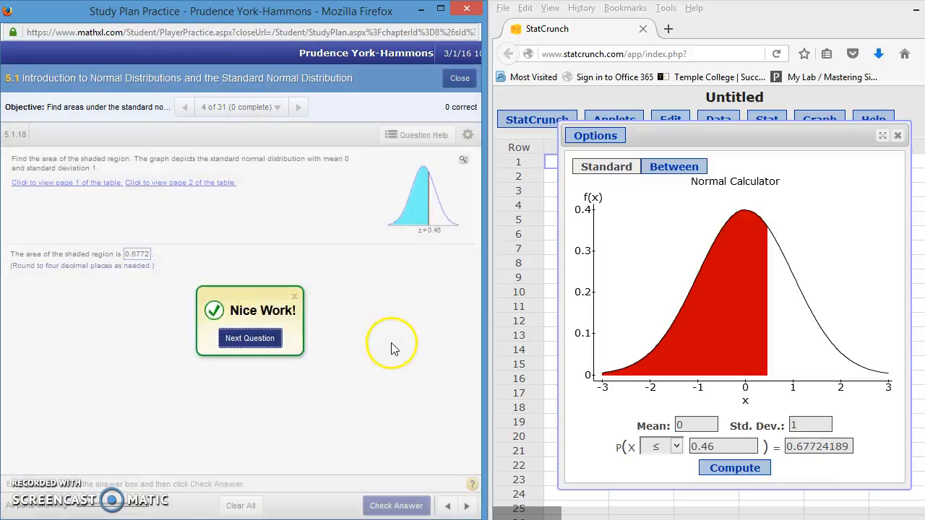
pyautogui.click(246, 339)
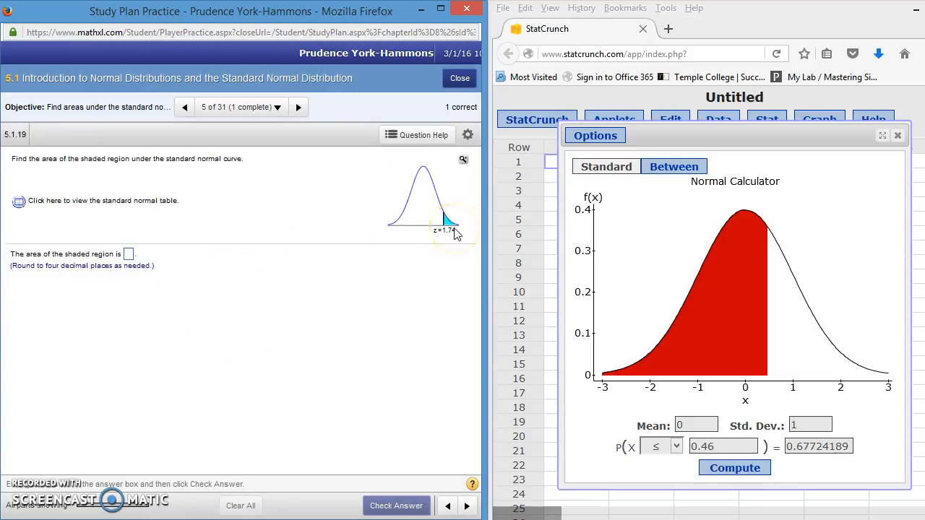
# - Look through the standard normal table for question 5.1.19 from beginning to end and close it
pyautogui.click(19, 201)
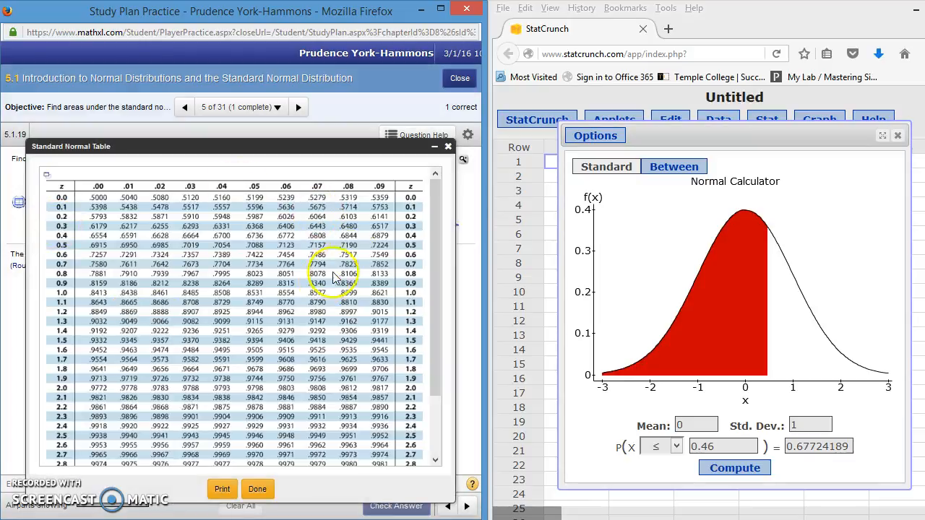
pyautogui.click(436, 174)
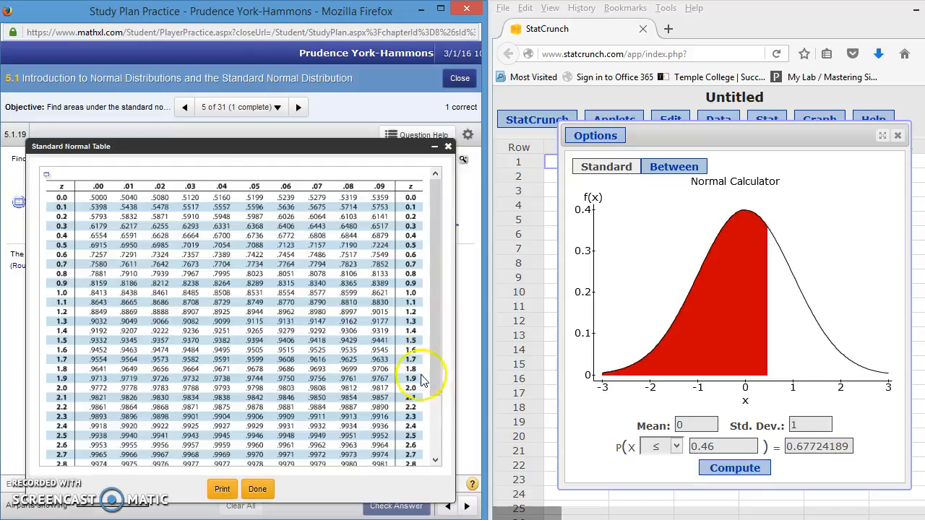
pyautogui.click(434, 450)
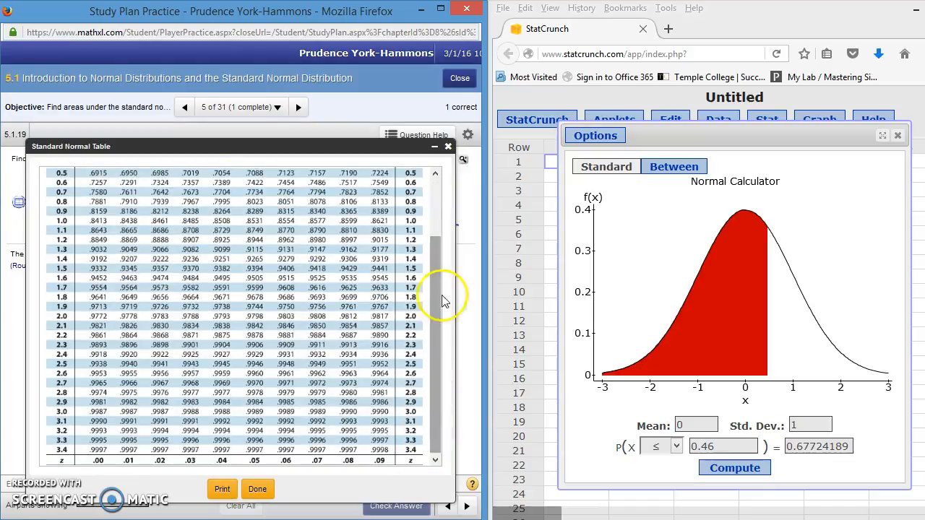
pyautogui.click(435, 189)
pyautogui.click(435, 175)
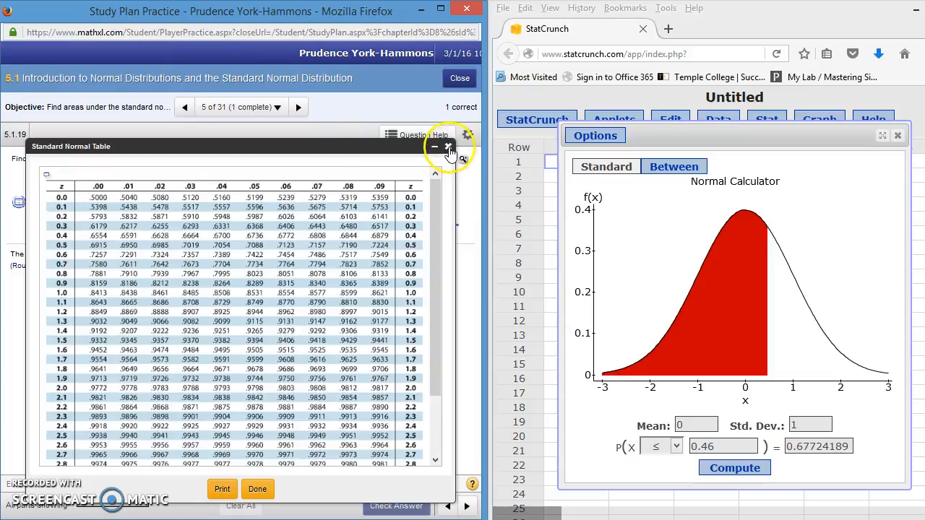
pyautogui.click(448, 146)
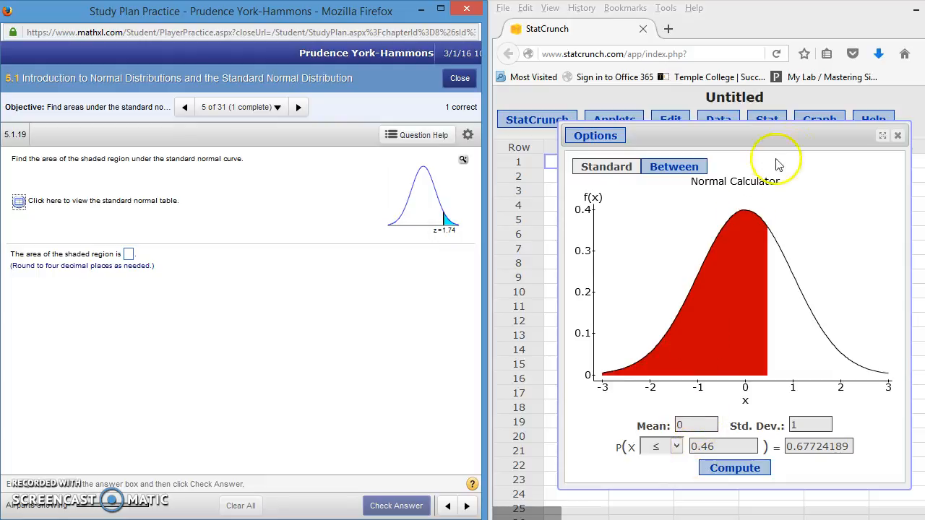
# - Close the existing Normal calculator in StatCrunch and open a fresh one
pyautogui.click(898, 136)
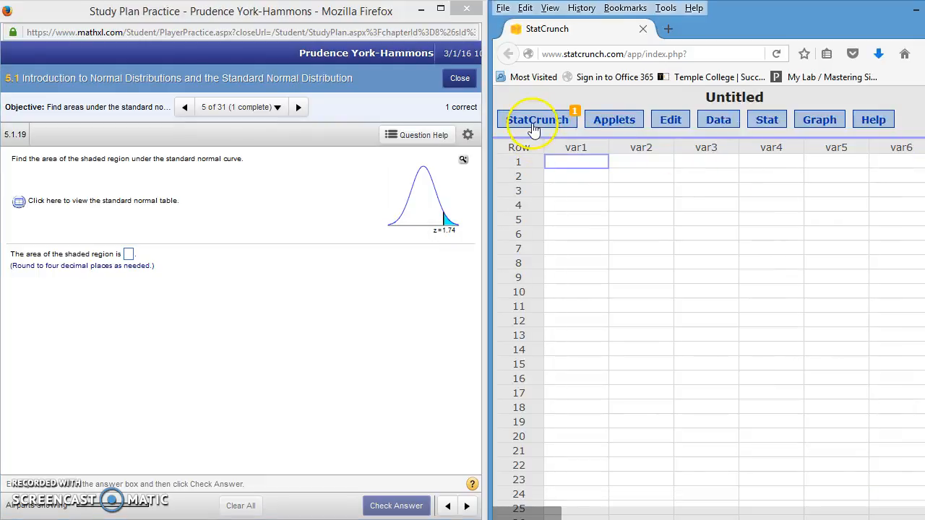
pyautogui.click(766, 123)
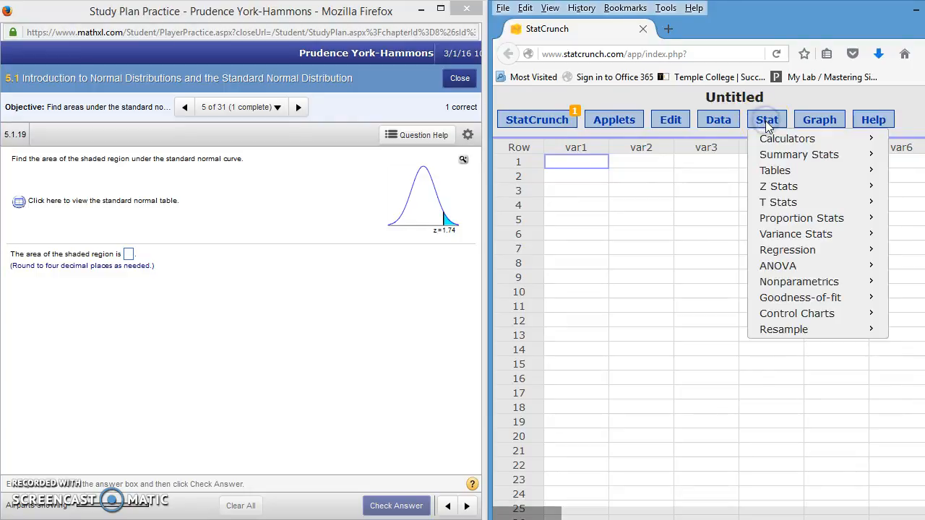
pyautogui.moveTo(766, 138)
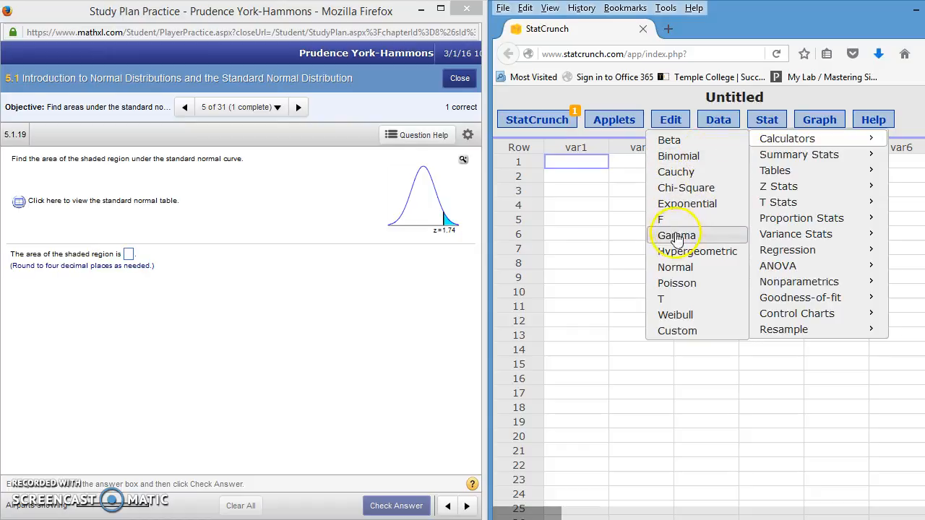
pyautogui.click(671, 269)
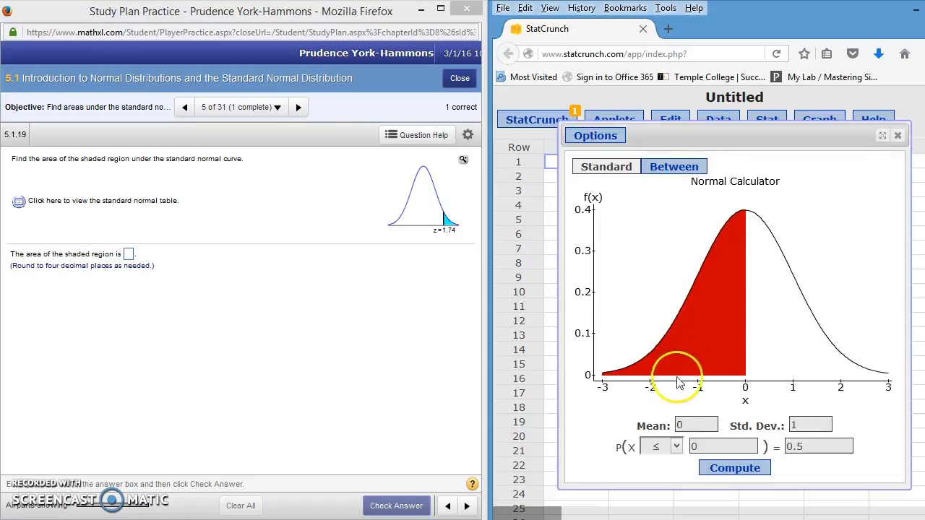
# - Compute the right-tail probability P(X ≥ 1.74) in the Normal calculator with mean 0 and standard deviation 1
pyautogui.click(644, 425)
pyautogui.click(767, 426)
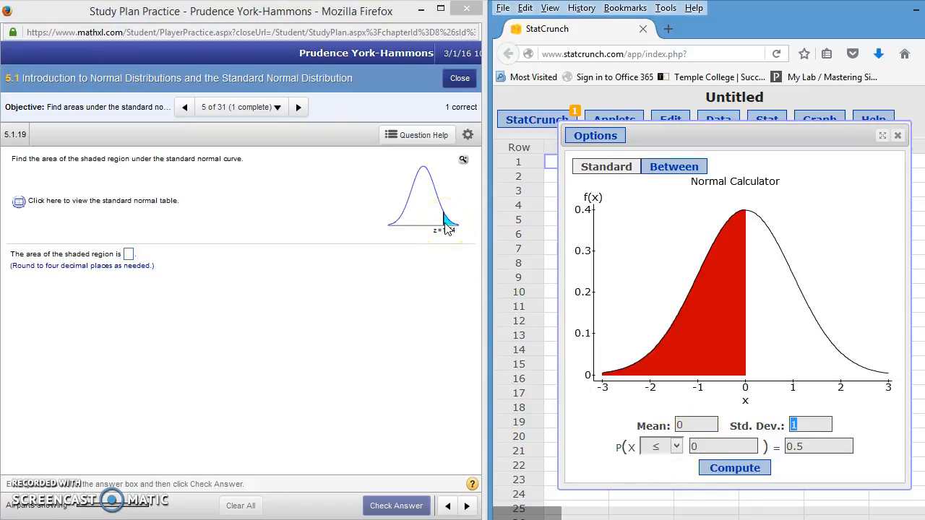
pyautogui.click(678, 448)
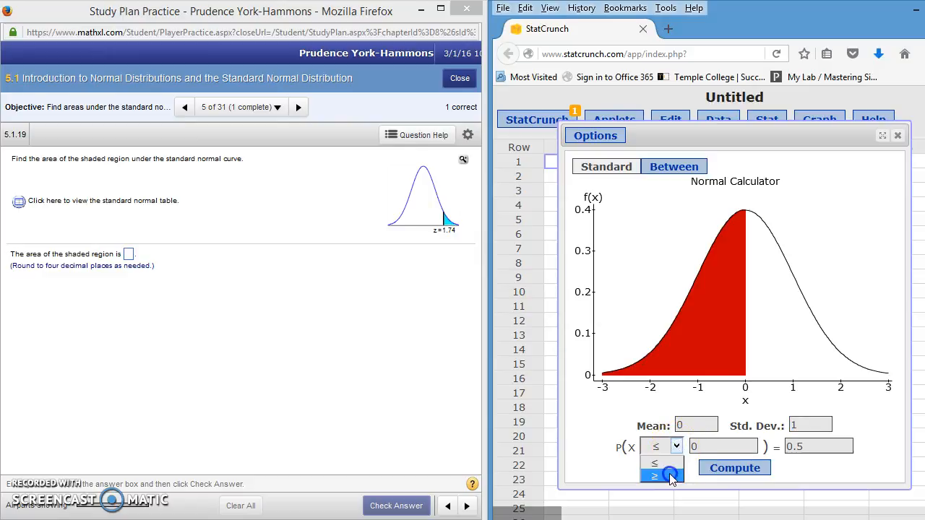
pyautogui.click(670, 477)
pyautogui.doubleClick(693, 442)
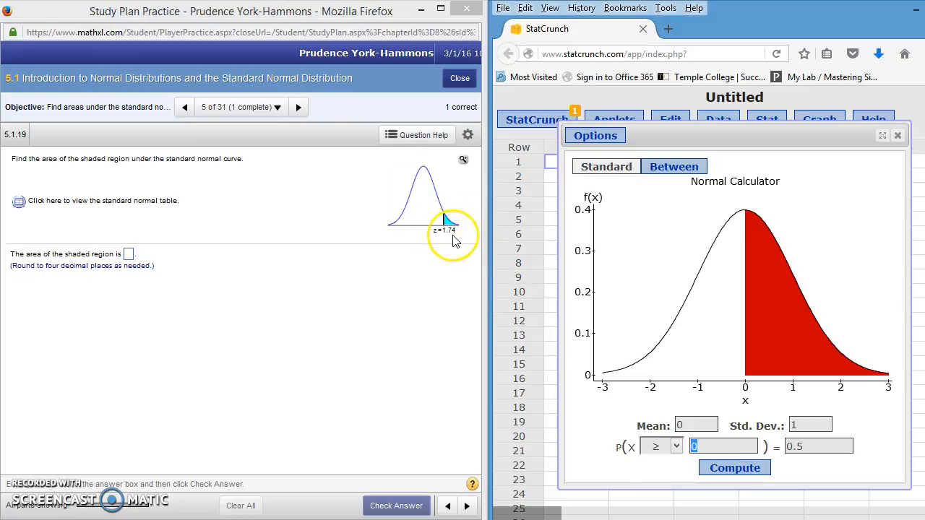
pyautogui.write('1')
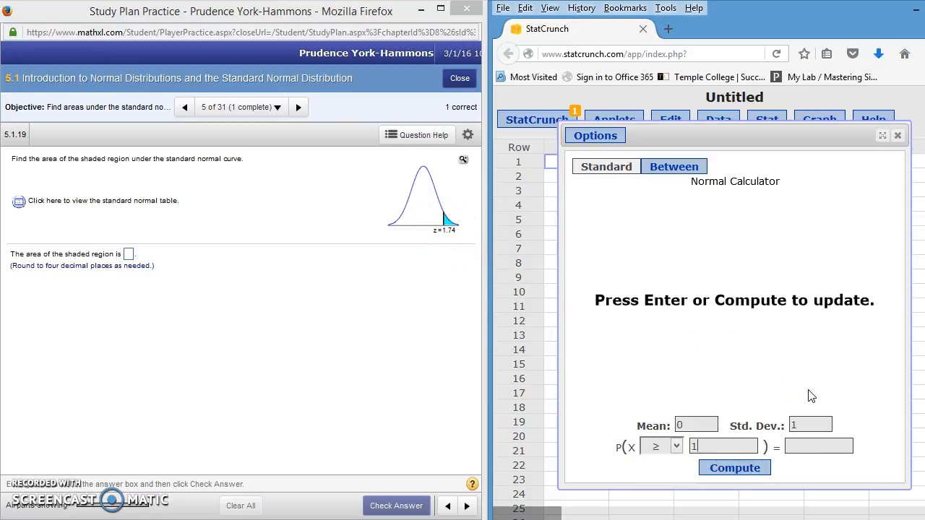
pyautogui.write('.74')
pyautogui.click(767, 469)
pyautogui.click(529, 259)
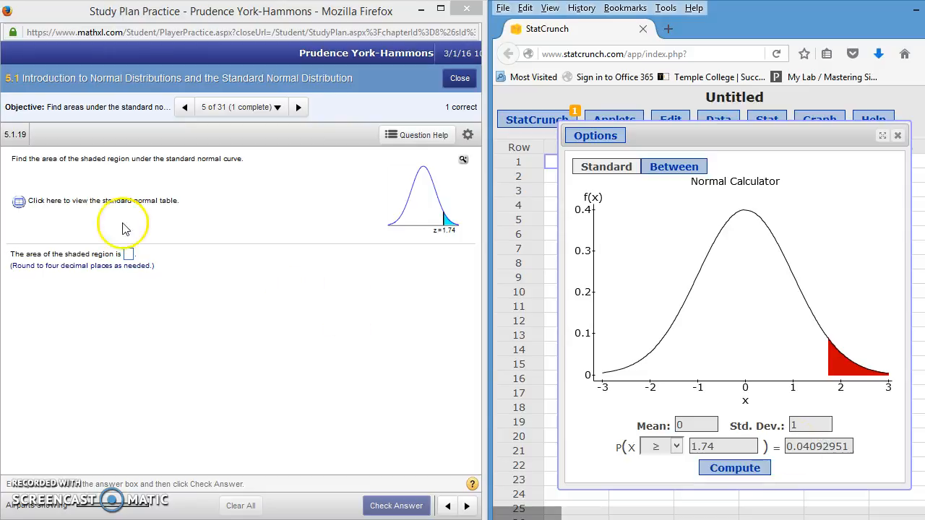
# - Answer question 5.1.19 in MathXL with a shaded area of 0.0409, check it and advance to the next question
pyautogui.click(129, 256)
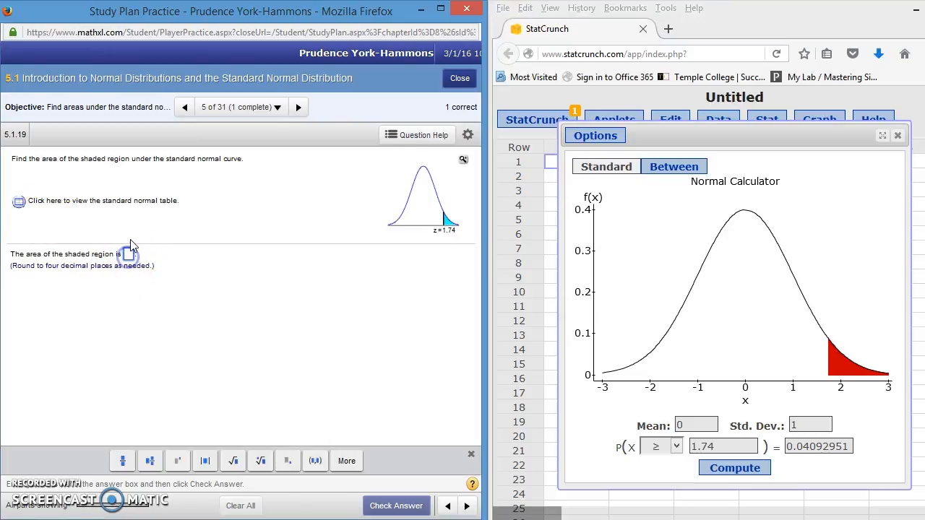
pyautogui.write('0.0409')
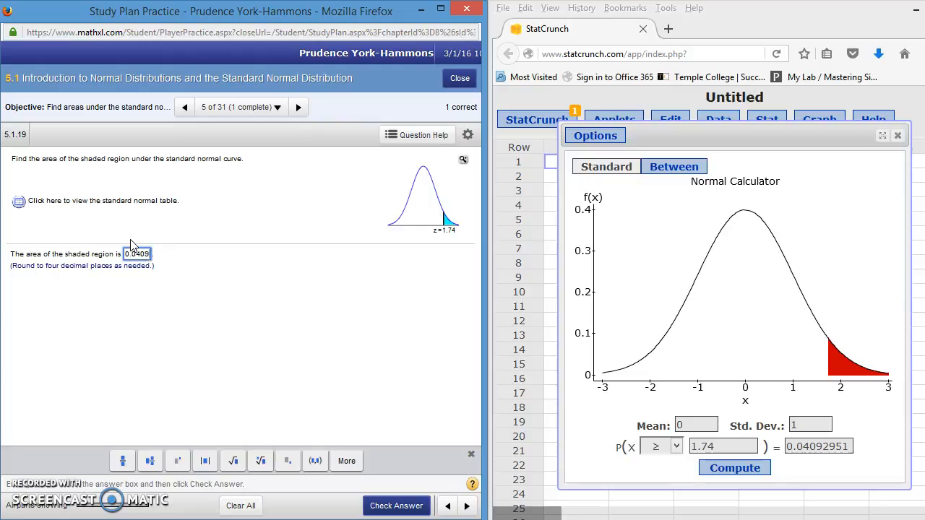
pyautogui.click(394, 505)
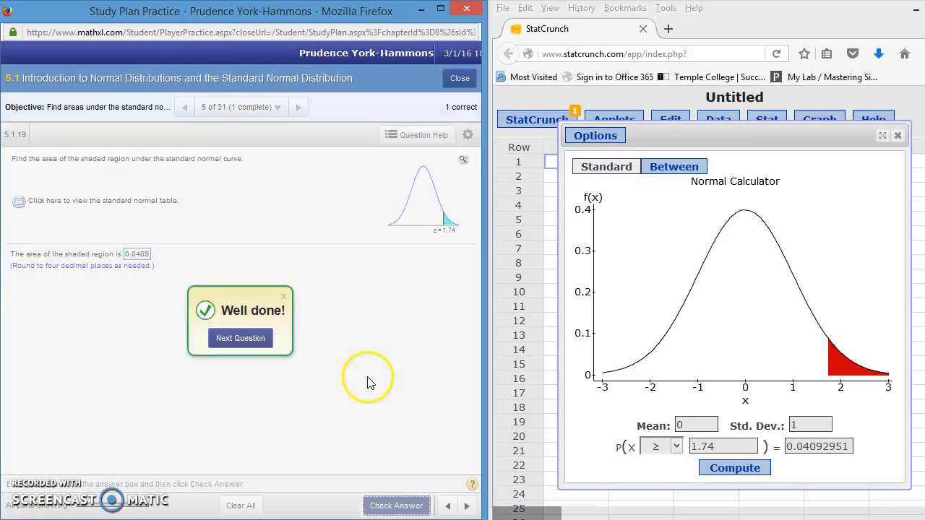
pyautogui.click(250, 346)
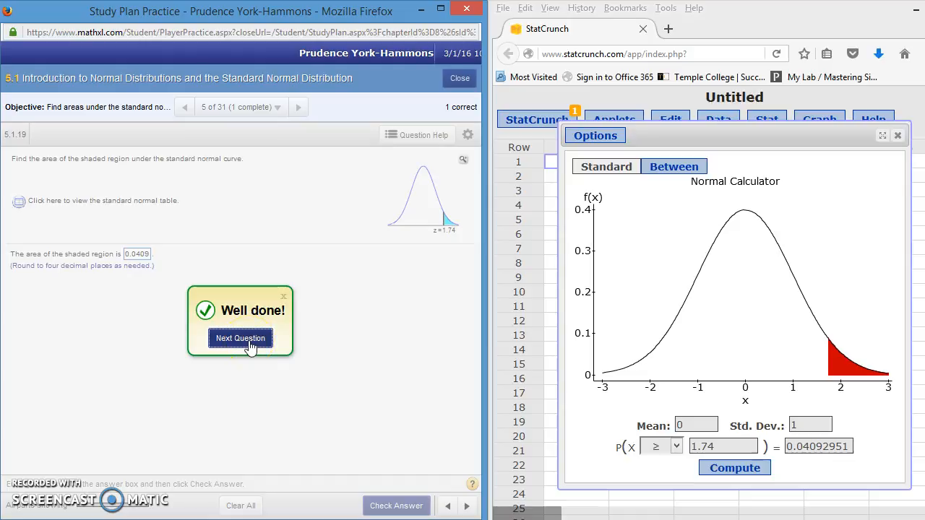
pyautogui.click(249, 345)
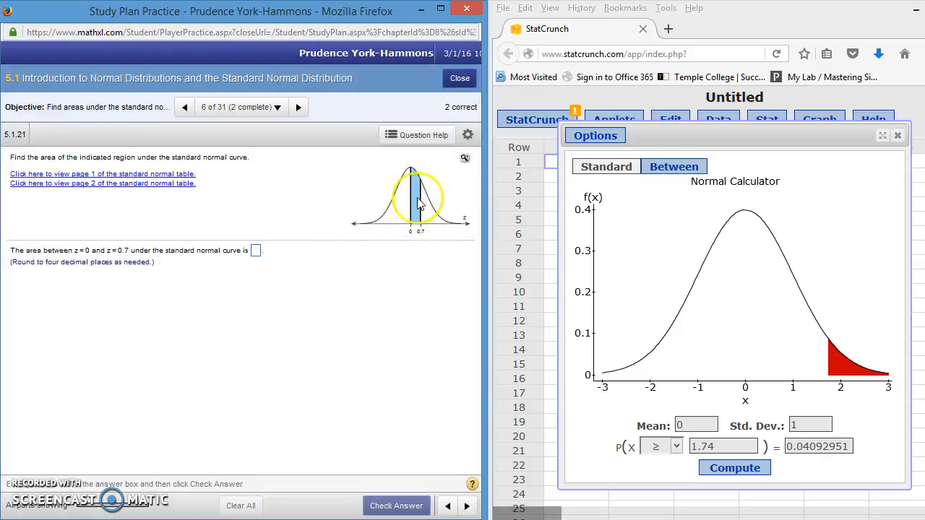
# - Look at page 1 of the standard normal table for question 5.1.21 and close it
pyautogui.click(173, 174)
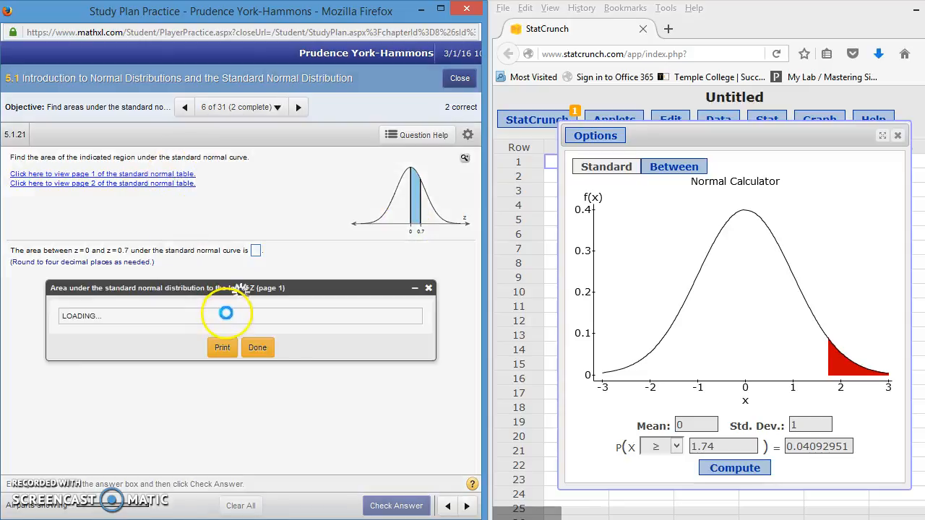
pyautogui.click(422, 173)
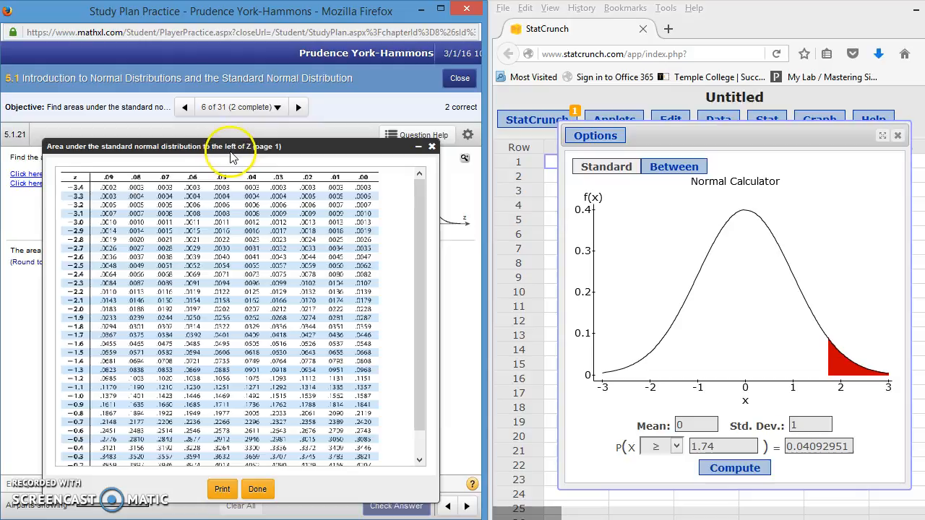
pyautogui.click(263, 151)
pyautogui.click(431, 146)
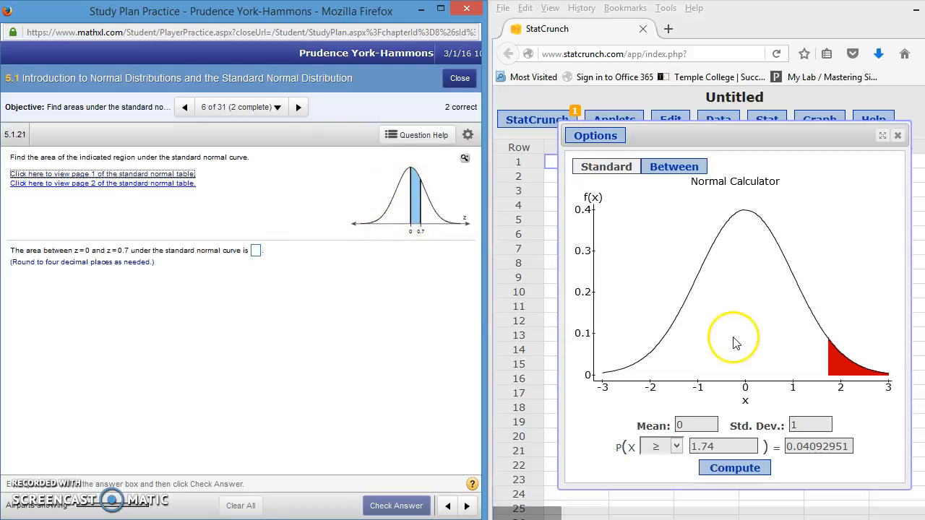
# - Replace the Normal calculator holding the 1.74 calculation with a fresh one in StatCrunch
pyautogui.click(897, 136)
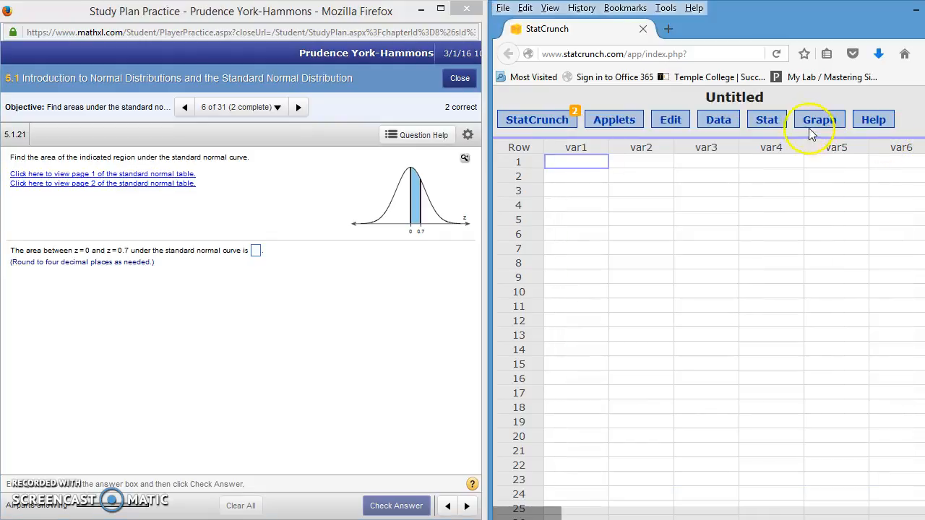
pyautogui.click(769, 128)
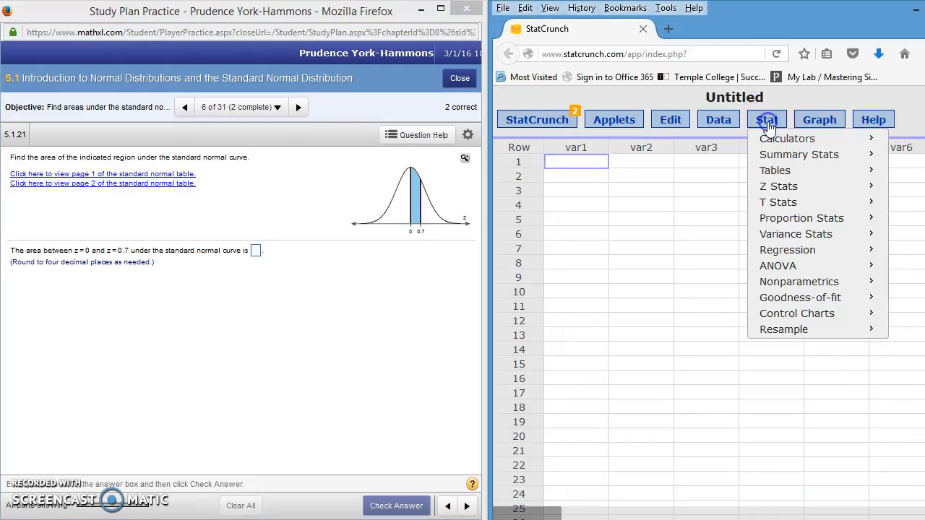
pyautogui.moveTo(768, 139)
pyautogui.click(674, 255)
pyautogui.click(675, 269)
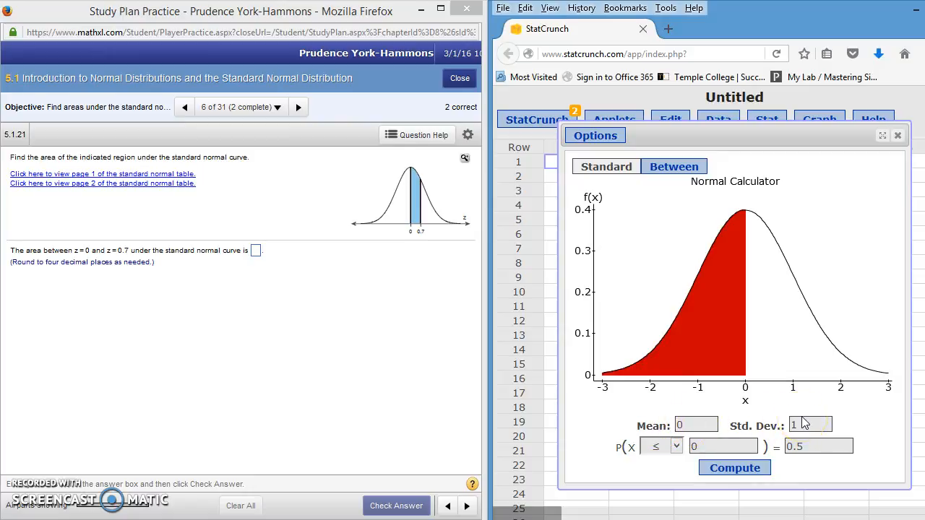
# - Compute the between-probability P(0 ≤ X ≤ 0.7) in the Normal calculator with mean 0 and standard deviation 1
pyautogui.click(675, 448)
pyautogui.click(676, 447)
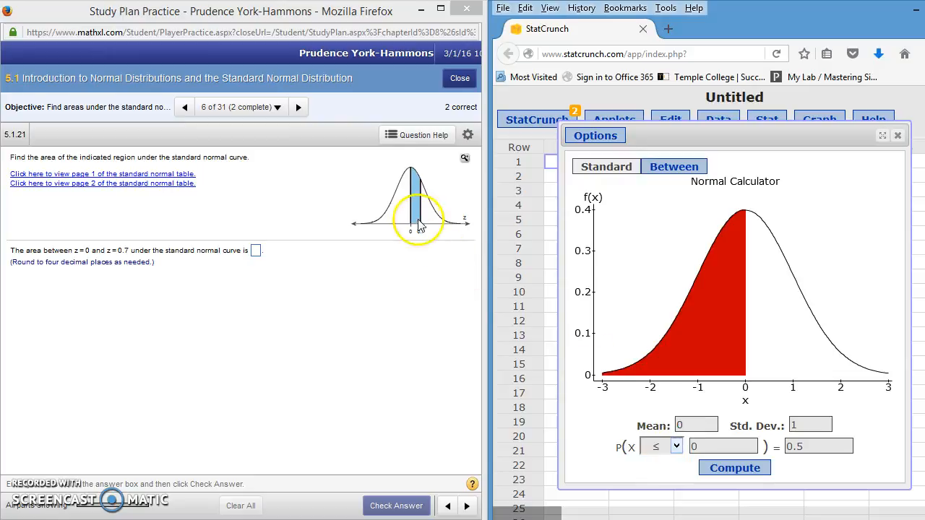
pyautogui.click(677, 172)
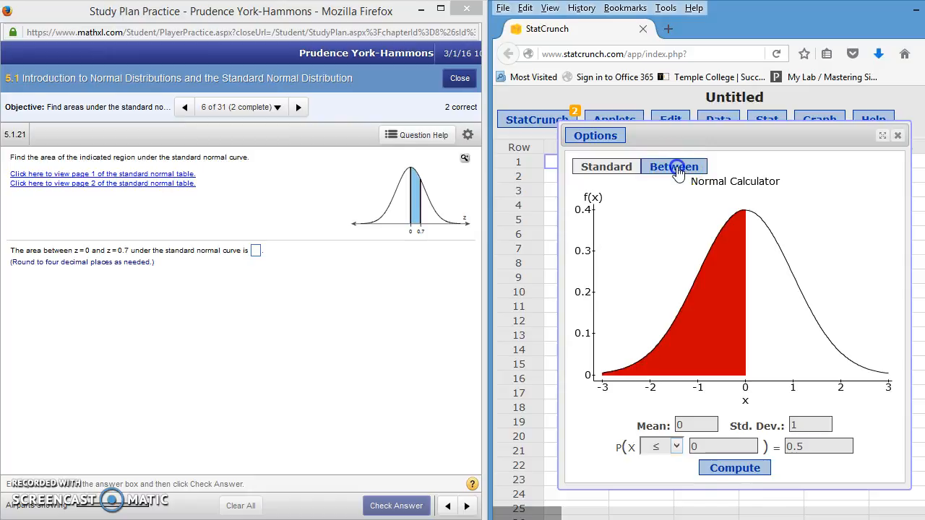
pyautogui.click(671, 448)
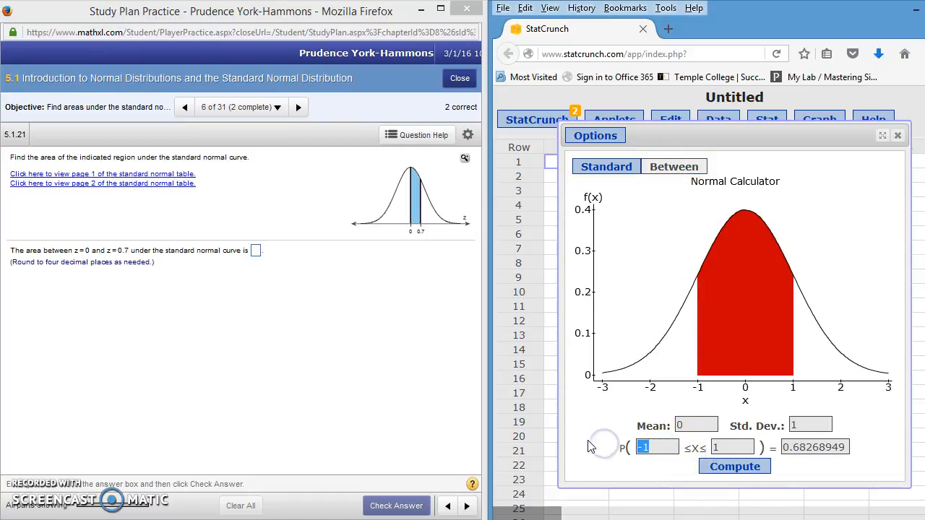
pyautogui.write('0')
pyautogui.moveTo(743, 443); pyautogui.dragTo(665, 431)
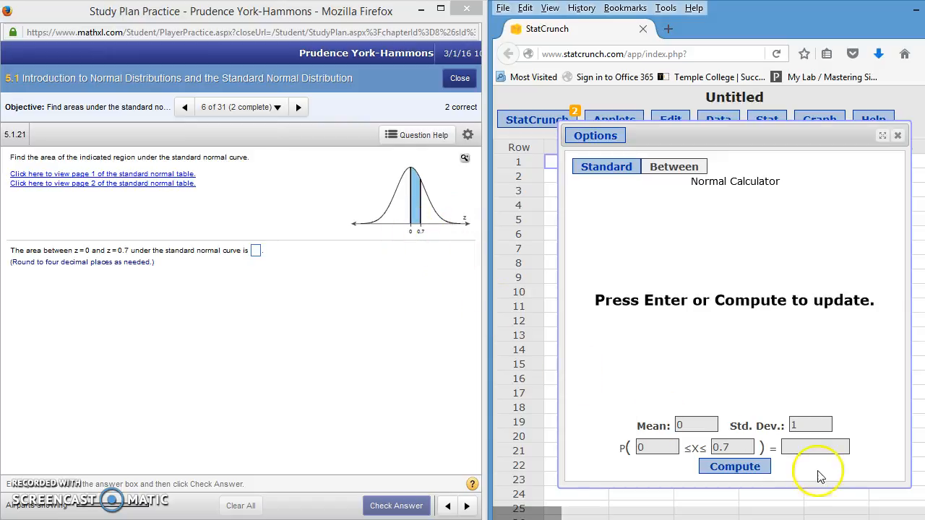
pyautogui.click(734, 467)
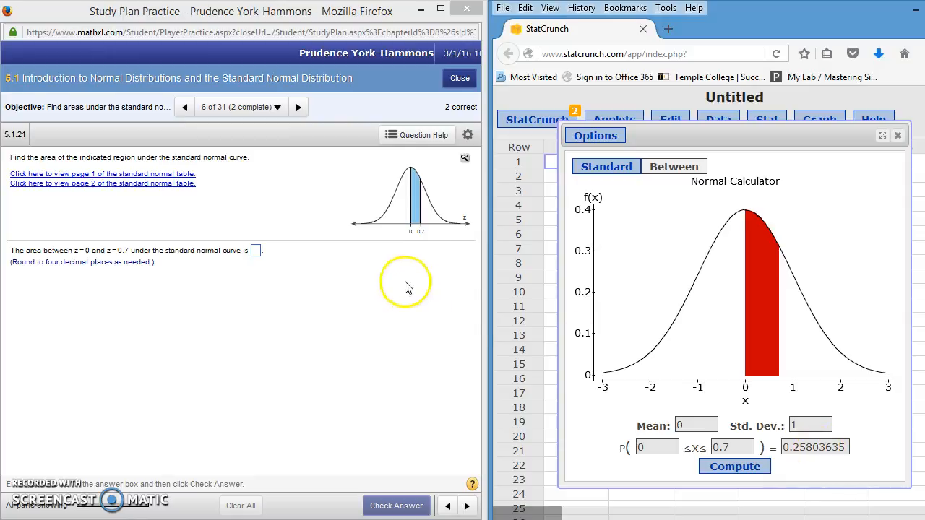
# - Answer question 5.1.21 in MathXL with an area of 0.2580 and check the answer
pyautogui.click(256, 251)
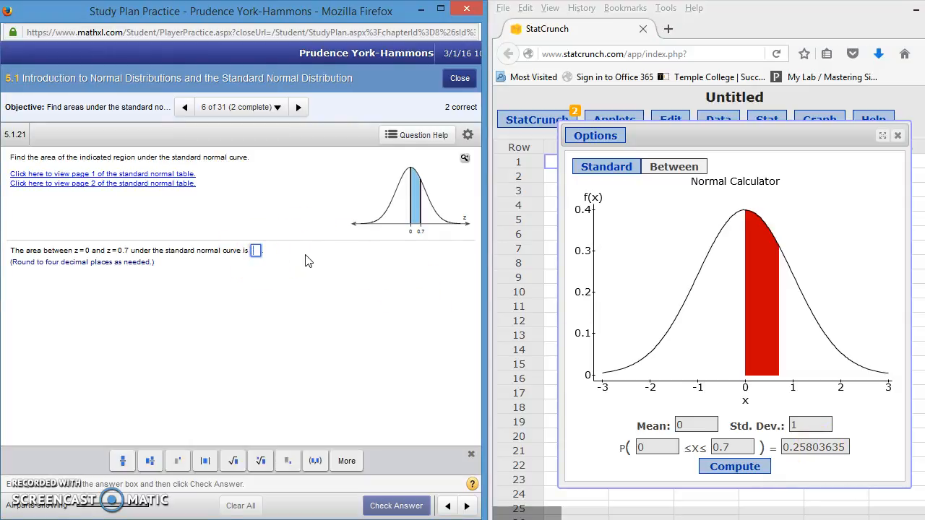
pyautogui.write('0.2580')
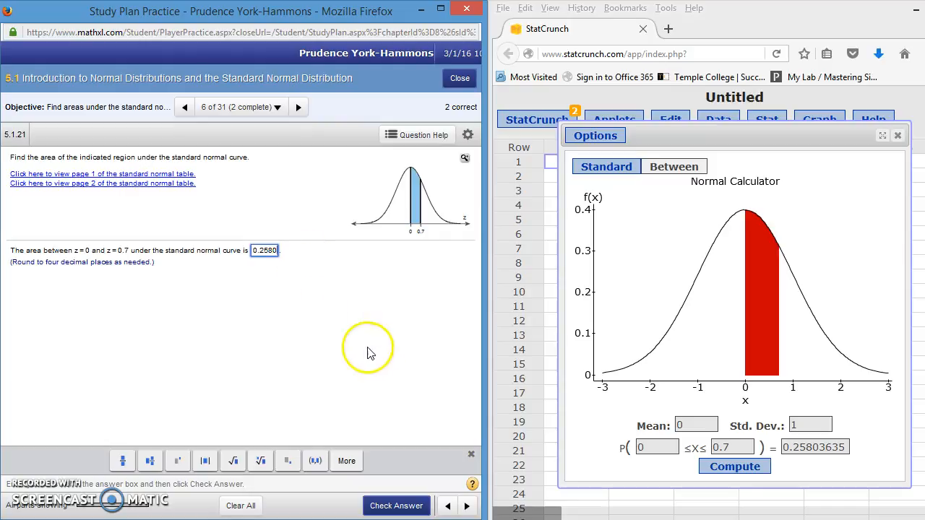
pyautogui.click(395, 504)
pyautogui.click(242, 339)
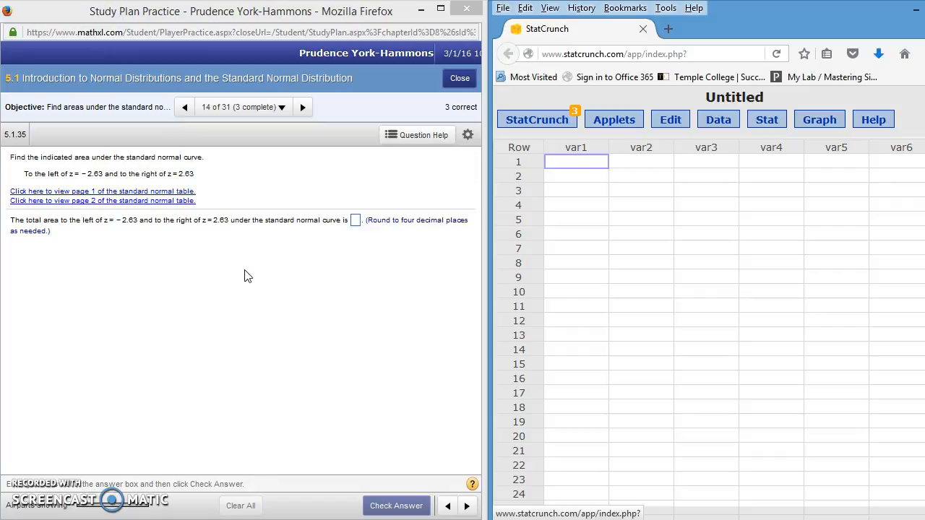
# - Open a new Normal calculator in StatCrunch and compute the left-tail probability P(X ≤ -2.63) for question 5.1.35
pyautogui.click(769, 122)
pyautogui.moveTo(766, 137)
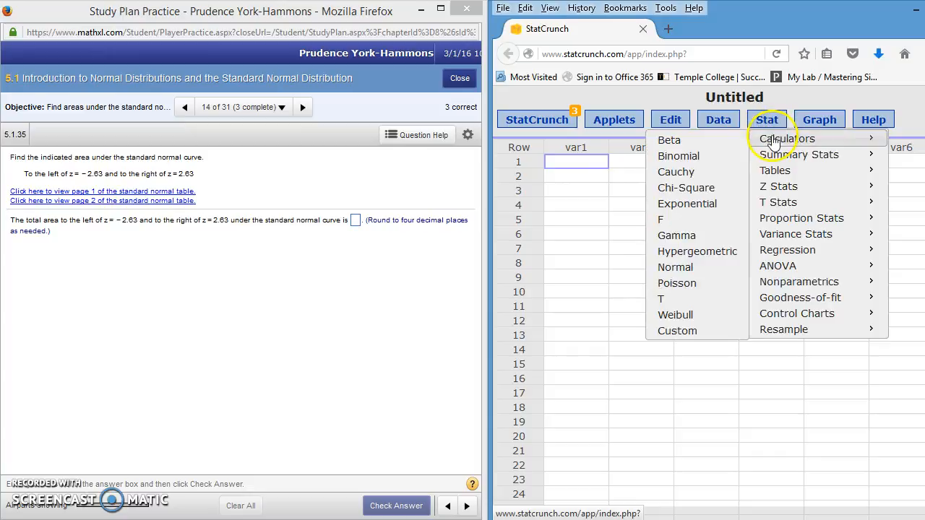
pyautogui.click(674, 269)
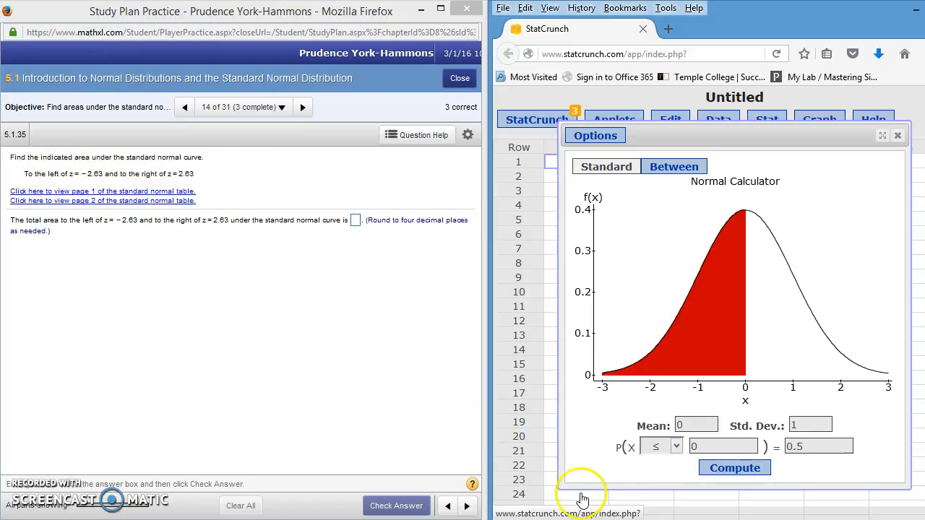
pyautogui.doubleClick(700, 447)
pyautogui.click(657, 442)
pyautogui.write('-2.63')
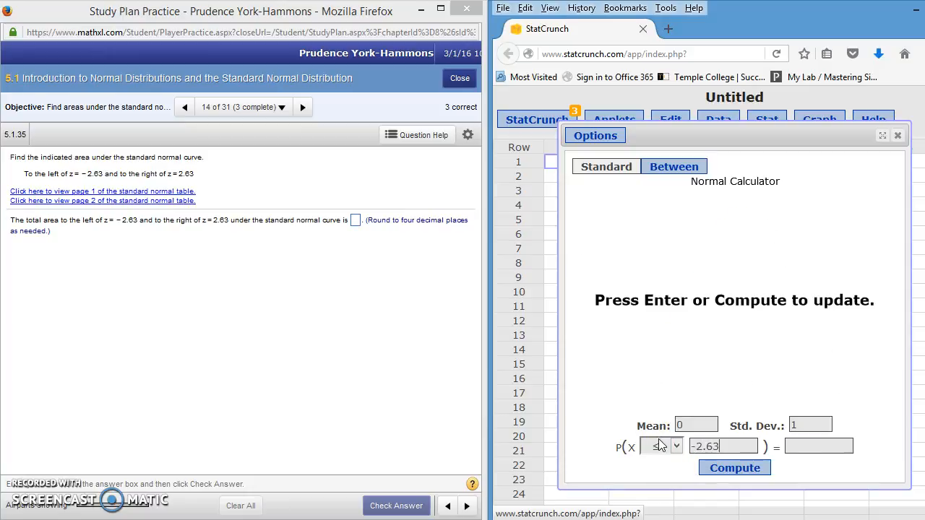
pyautogui.click(752, 467)
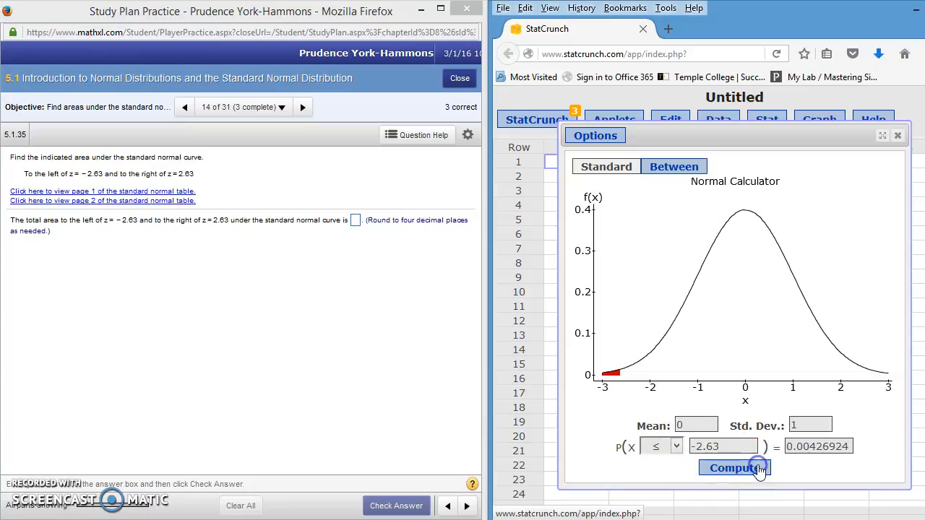
pyautogui.click(619, 380)
pyautogui.click(608, 375)
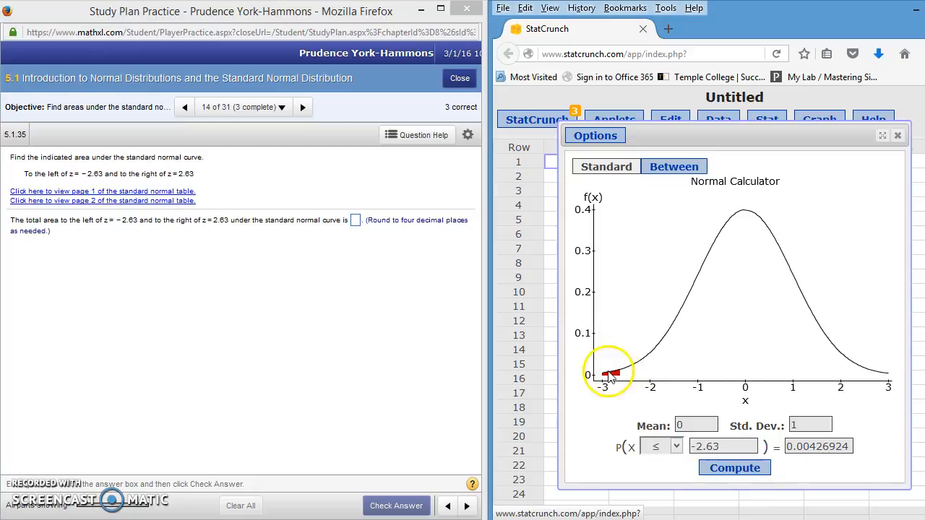
pyautogui.click(652, 391)
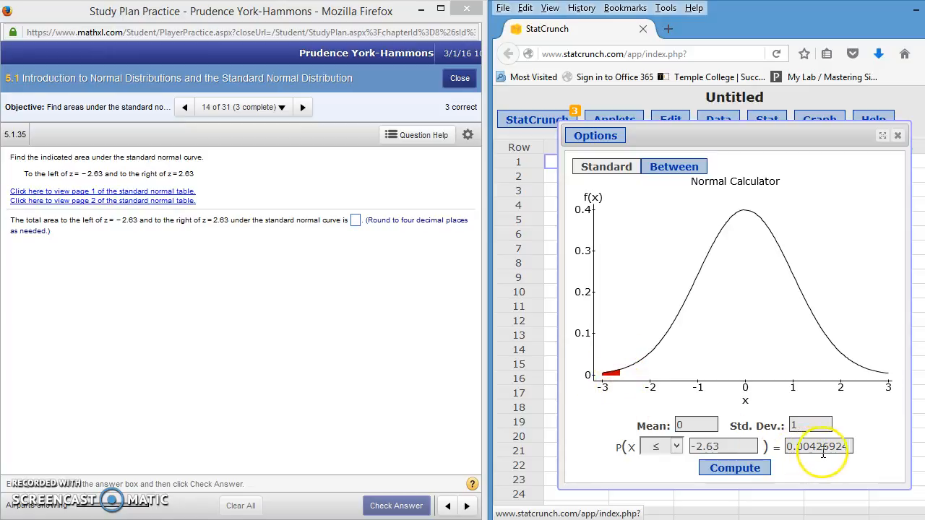
# - Copy the computed left-tail probability 0.00426924 into row 1 of the var1 column, moving the calculator aside to reach it
pyautogui.moveTo(787, 447); pyautogui.dragTo(851, 446)
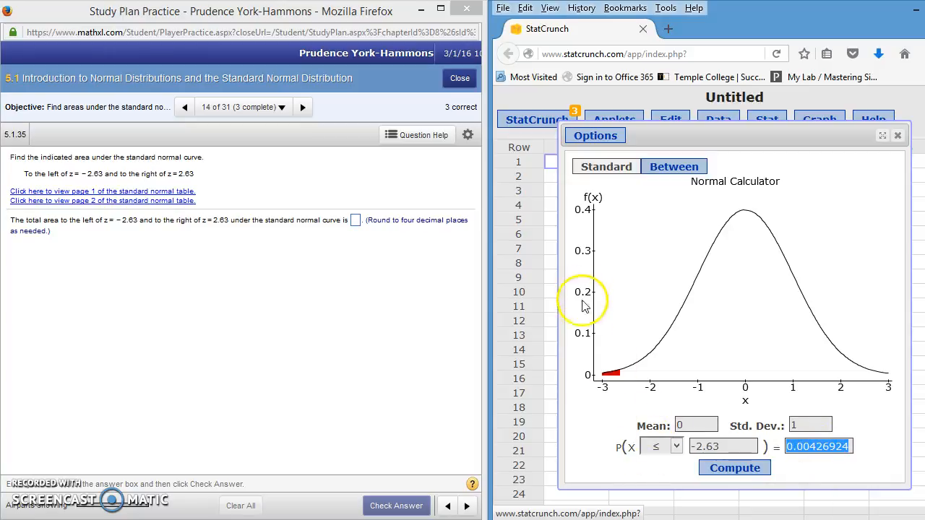
pyautogui.click(549, 167)
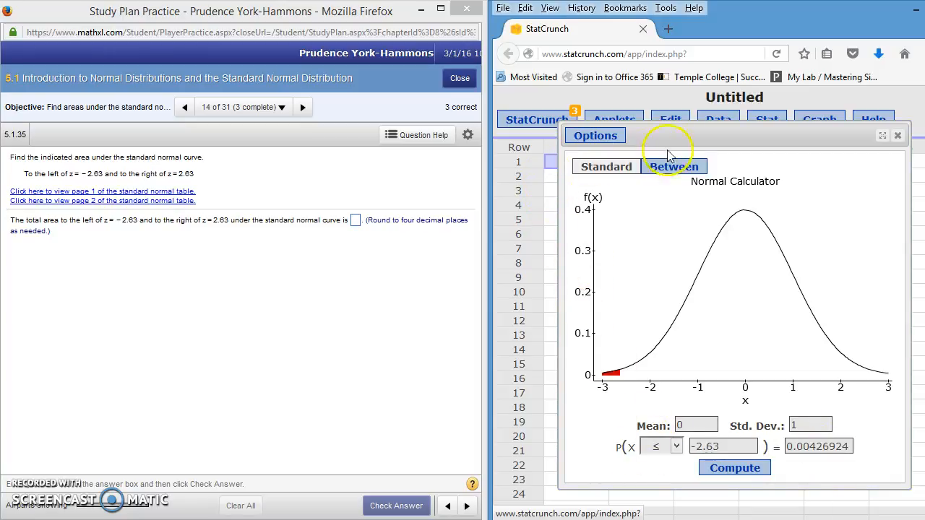
pyautogui.moveTo(672, 141); pyautogui.dragTo(736, 135)
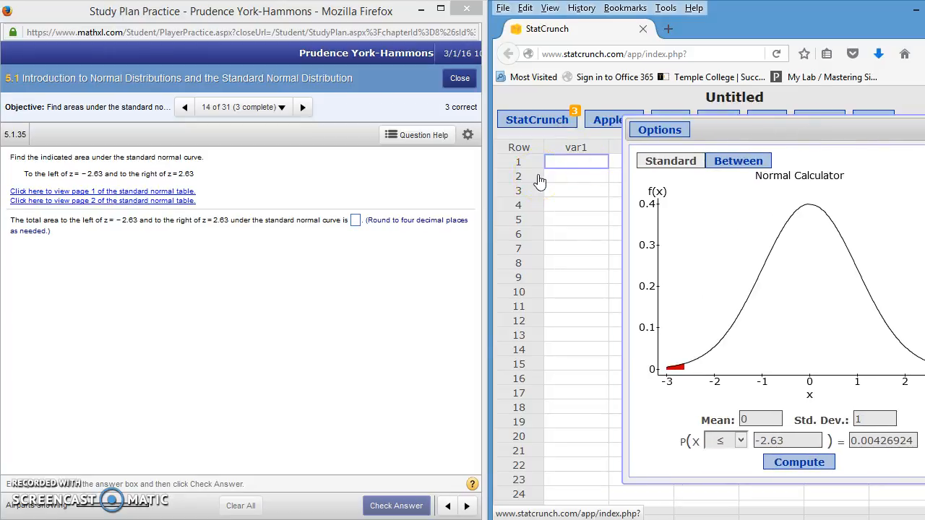
pyautogui.click(575, 157)
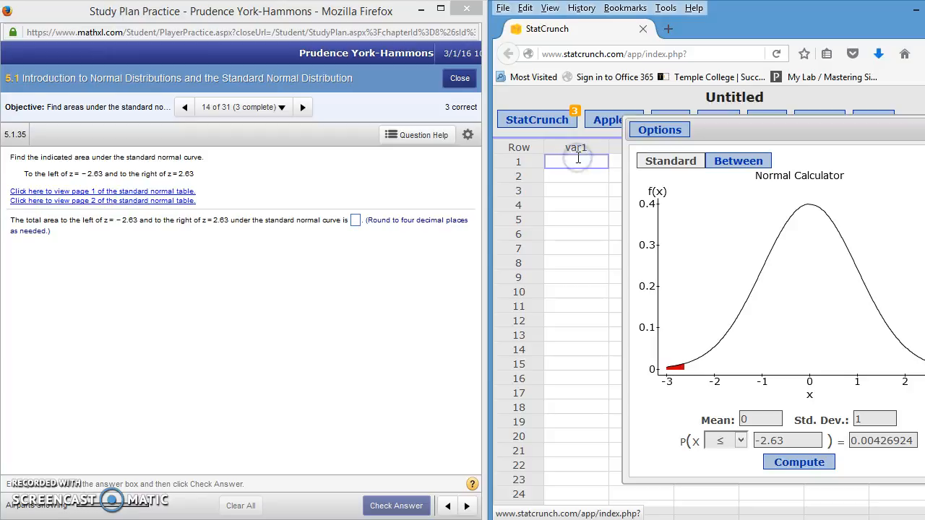
pyautogui.click(581, 191)
pyautogui.click(580, 176)
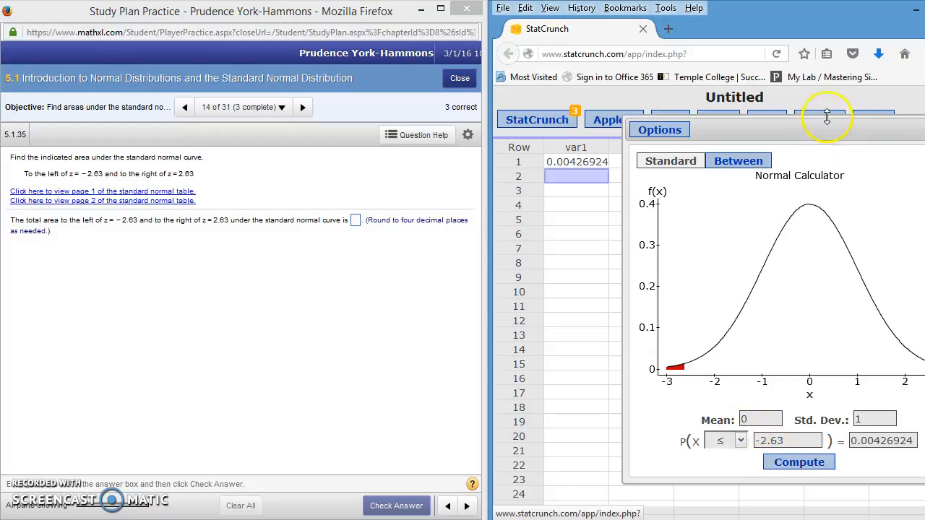
# - Compute the right-tail probability P(X ≥ 2.63) in the same Normal calculator
pyautogui.moveTo(817, 130); pyautogui.dragTo(736, 114)
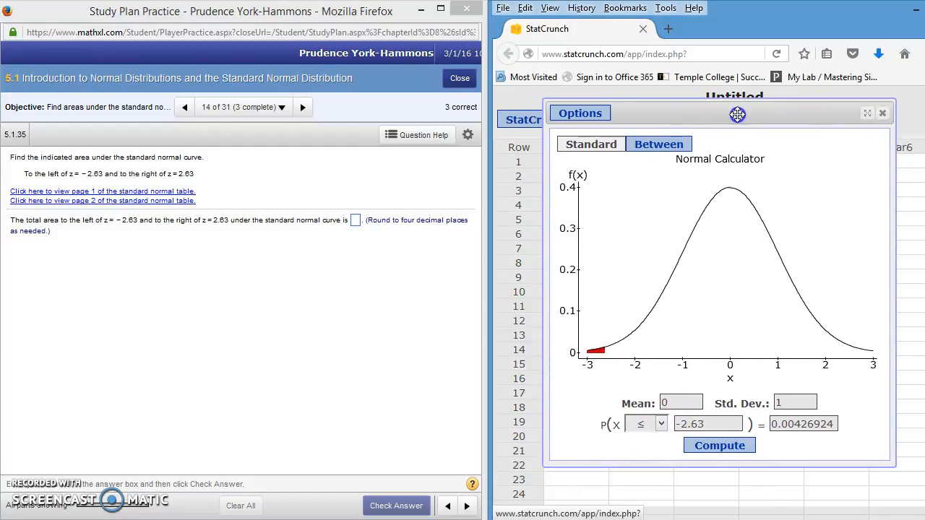
pyautogui.click(666, 427)
pyautogui.click(657, 452)
pyautogui.click(681, 425)
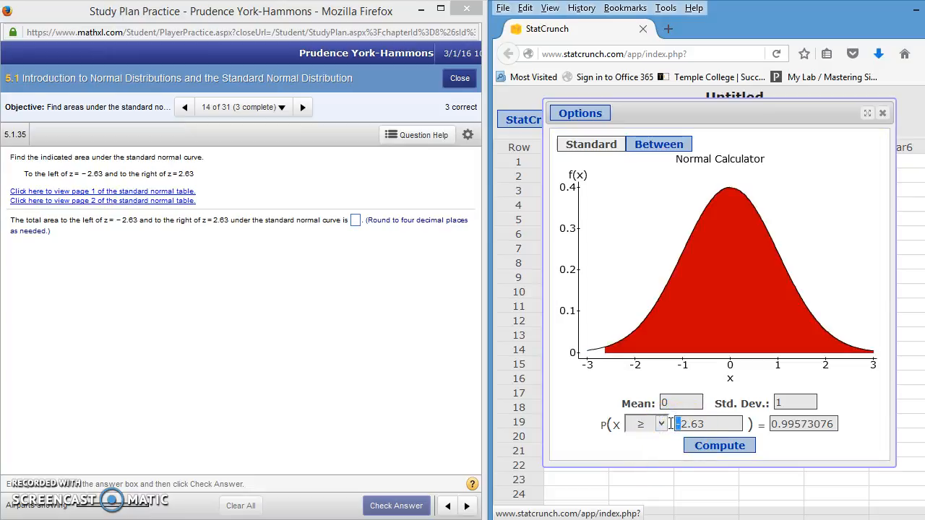
pyautogui.press('Delete')
pyautogui.click(718, 445)
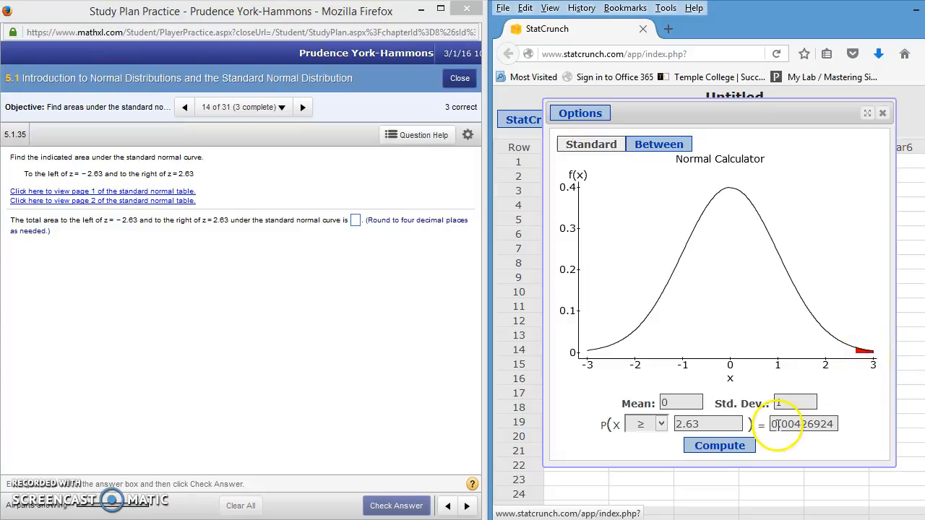
# - Copy the computed right-tail probability 0.00426924 into row 2 of var1 and clear the accidental selection of row 4
pyautogui.moveTo(770, 424); pyautogui.dragTo(831, 424)
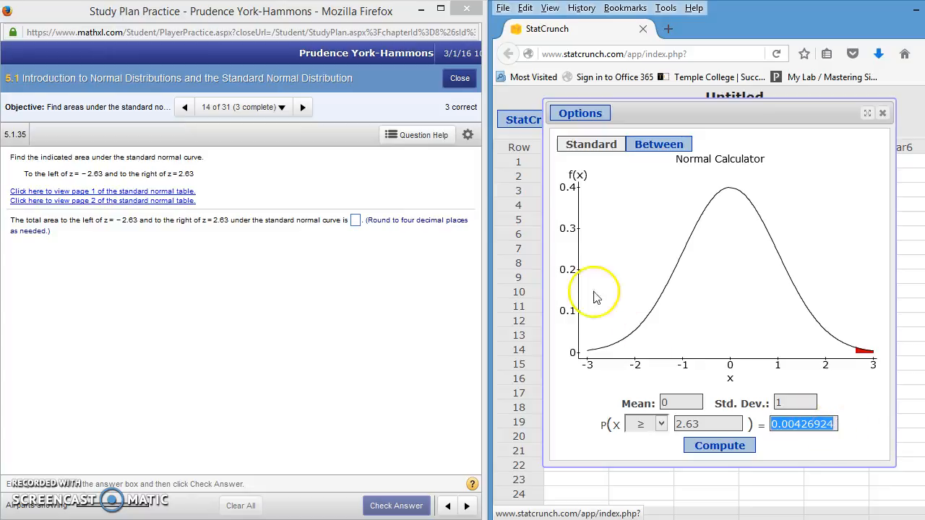
pyautogui.click(526, 204)
pyautogui.moveTo(792, 123); pyautogui.dragTo(872, 145)
pyautogui.click(557, 174)
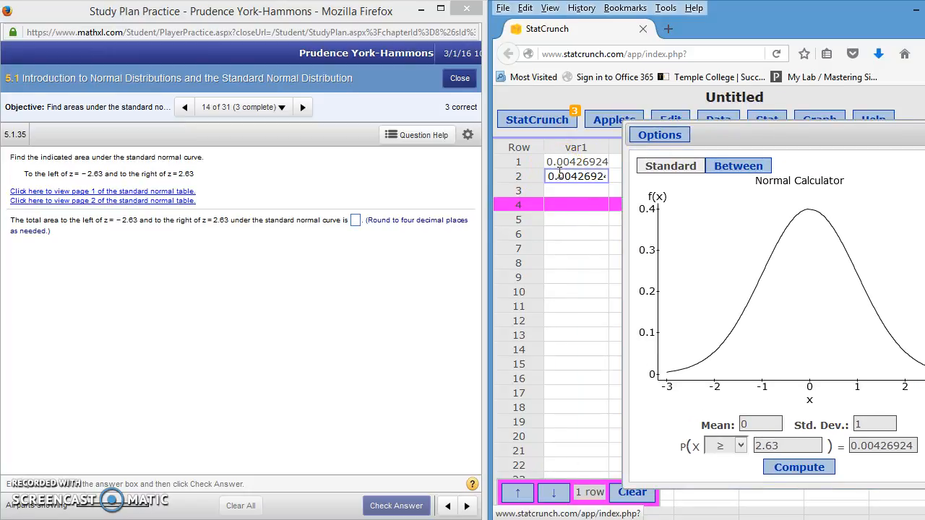
pyautogui.click(561, 219)
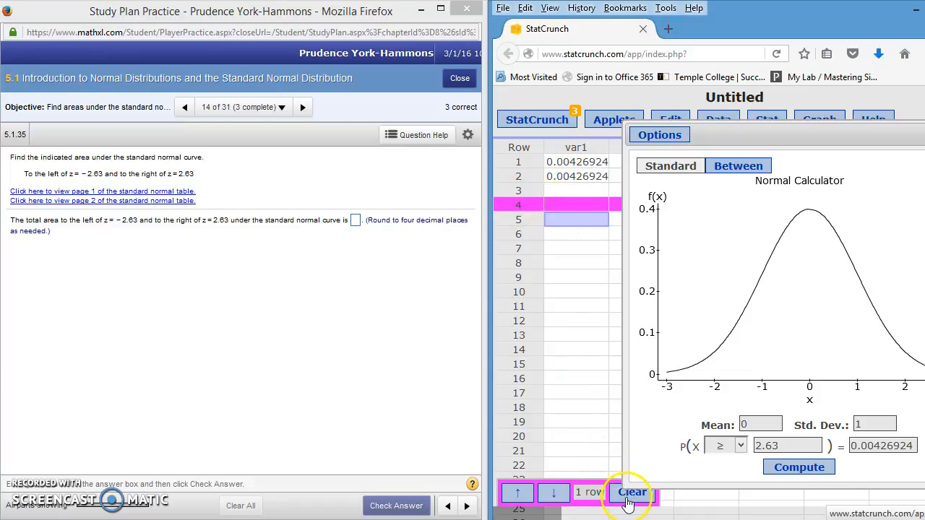
pyautogui.click(627, 497)
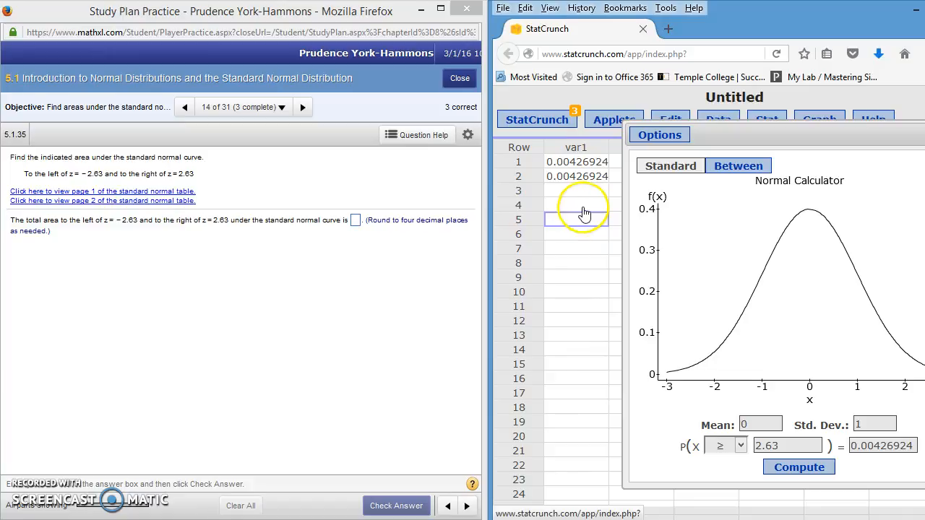
# - Enter the rounded tail area 0.0043 in rows 4 and 5 of var1
pyautogui.click(578, 205)
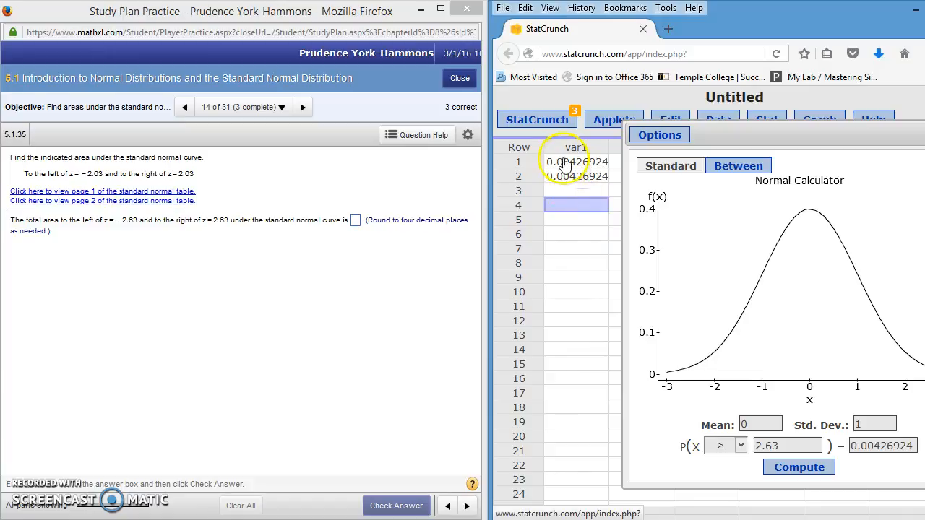
pyautogui.click(559, 219)
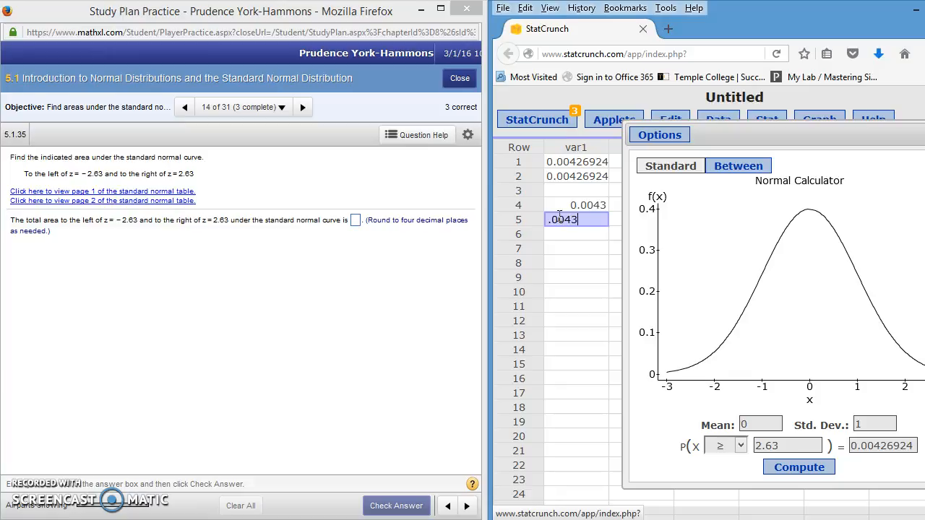
pyautogui.press('Return')
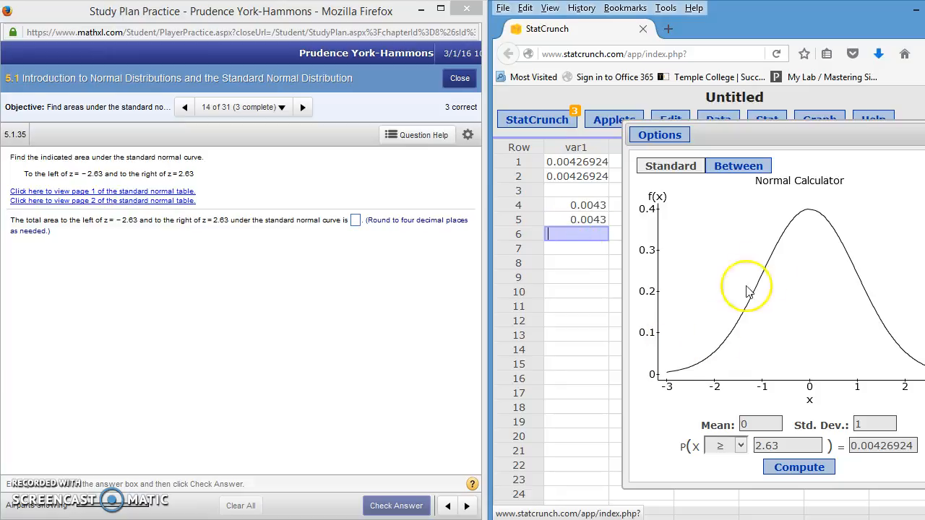
# - Answer the two-tail area question for z = −2.63 and z = 2.63 with .0086, check it and continue to question 5.1.47
pyautogui.moveTo(814, 134); pyautogui.dragTo(840, 135)
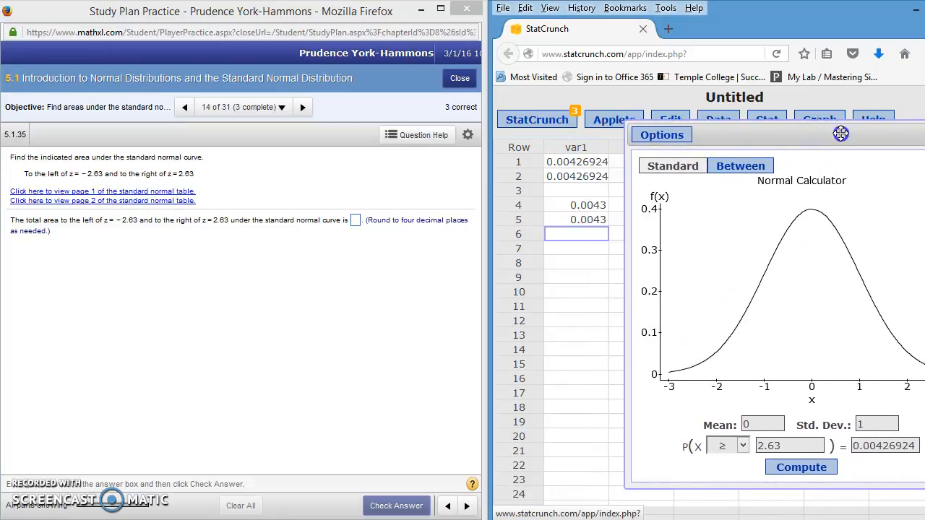
pyautogui.click(607, 207)
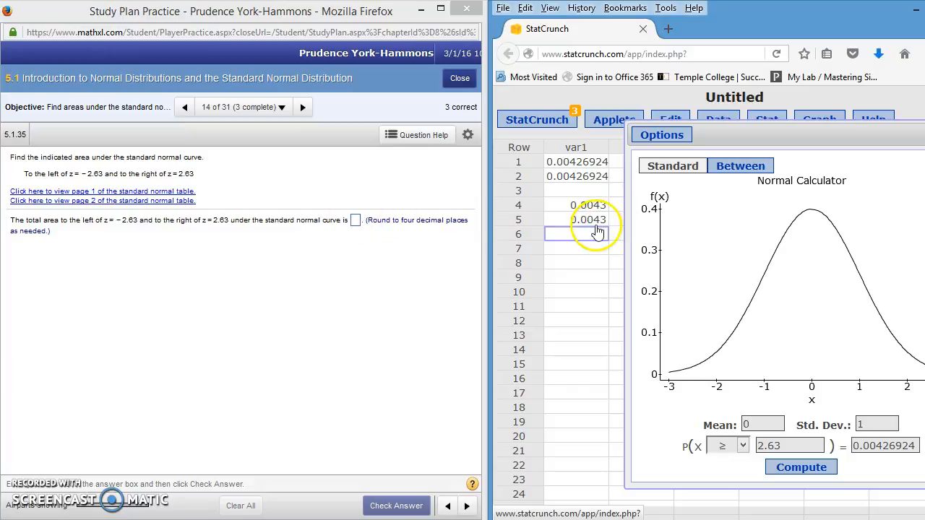
pyautogui.click(355, 221)
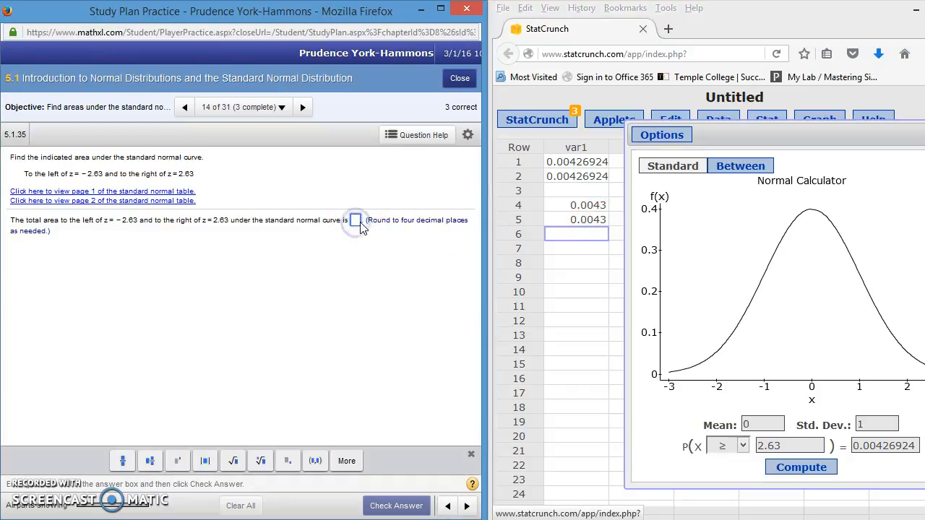
pyautogui.write('.0086')
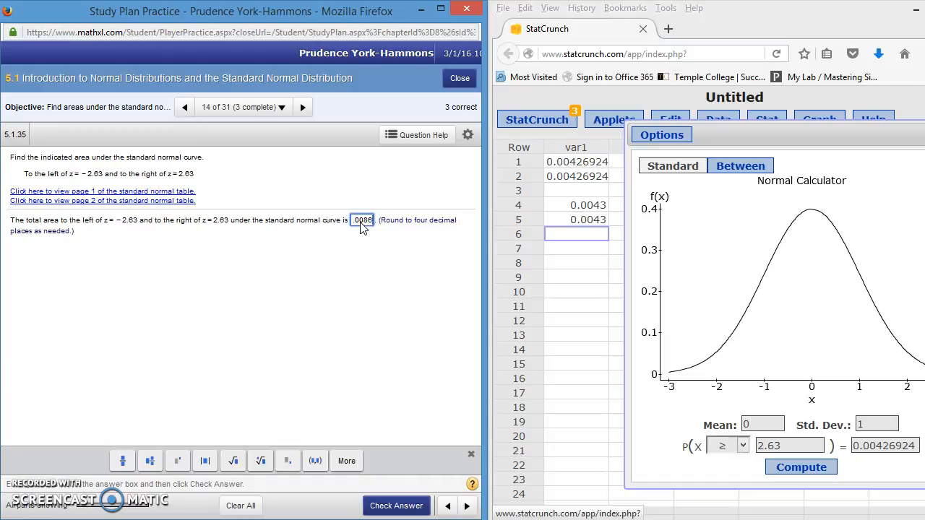
pyautogui.click(396, 505)
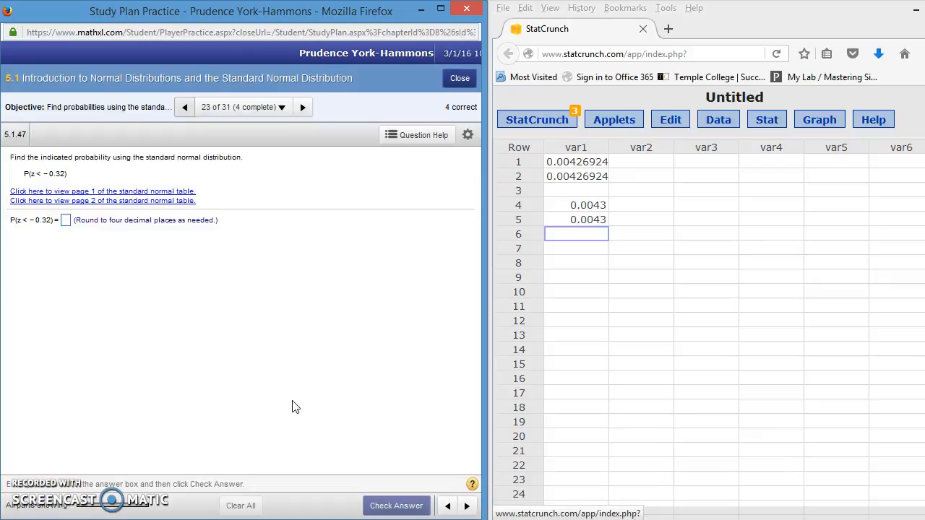
pyautogui.click(292, 389)
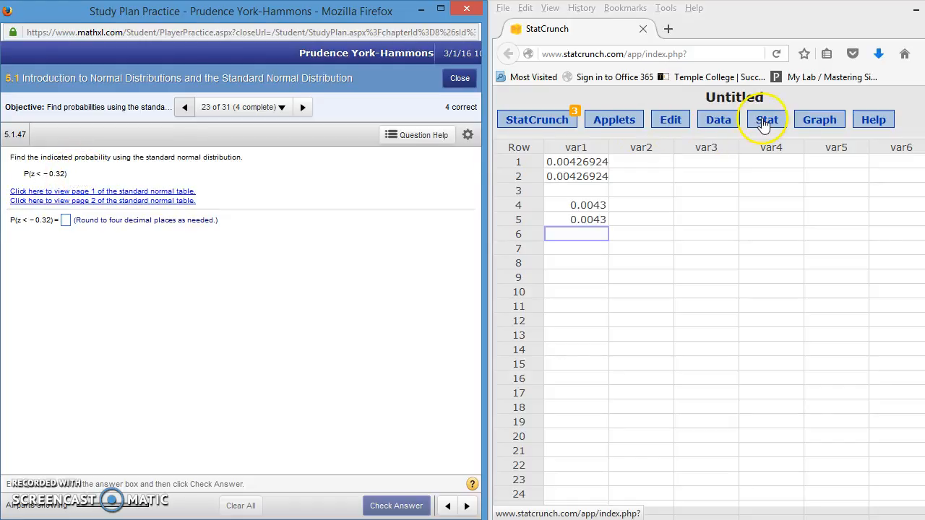
# - Open a new Normal calculator in StatCrunch and check its mean and standard deviation against the standard normal values 0 and 1
pyautogui.click(764, 124)
pyautogui.moveTo(768, 138)
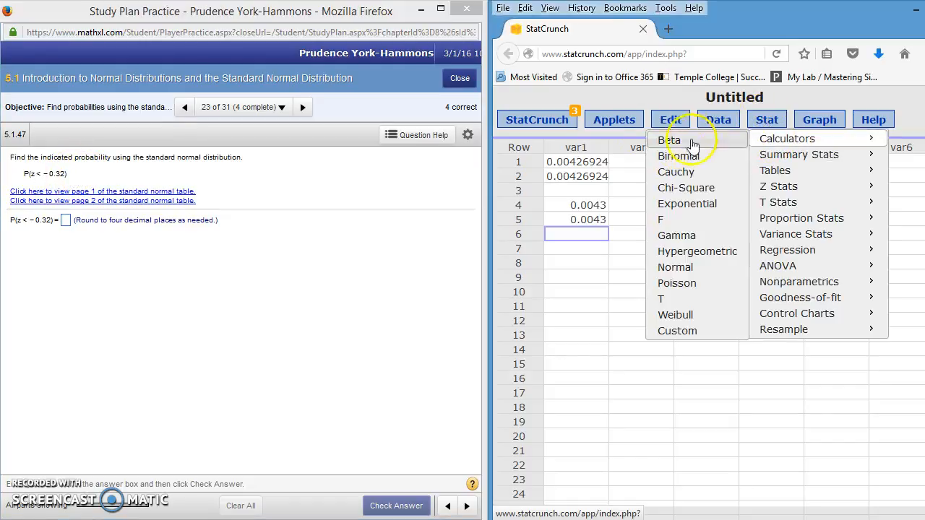
pyautogui.click(675, 267)
pyautogui.click(692, 424)
pyautogui.moveTo(691, 422); pyautogui.dragTo(651, 425)
pyautogui.moveTo(819, 427); pyautogui.dragTo(774, 426)
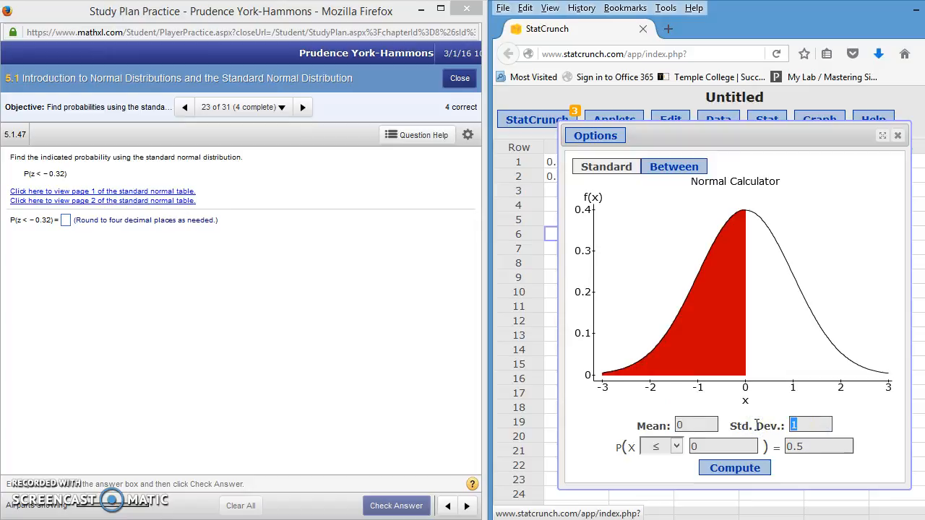
# - Compute the left-tail probability P(X ≤ -0.32) in the Normal calculator
pyautogui.click(675, 446)
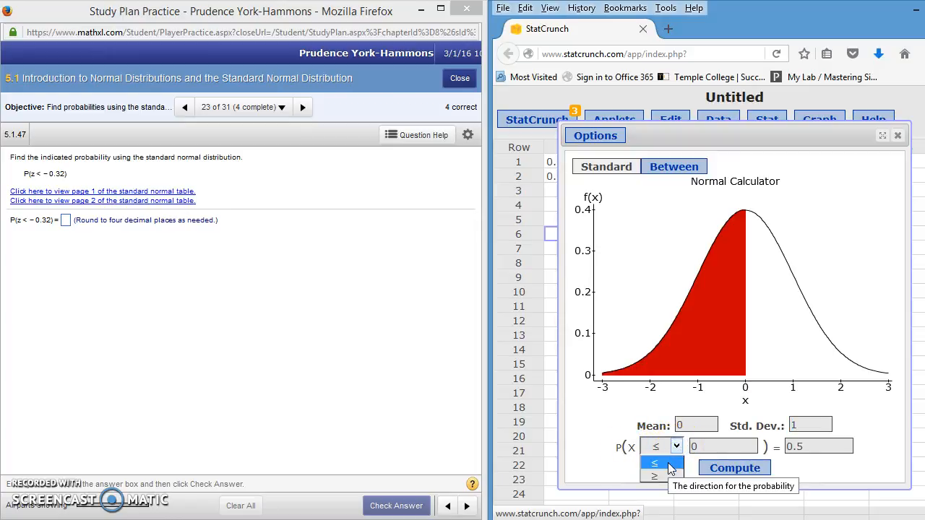
pyautogui.click(668, 465)
pyautogui.click(710, 448)
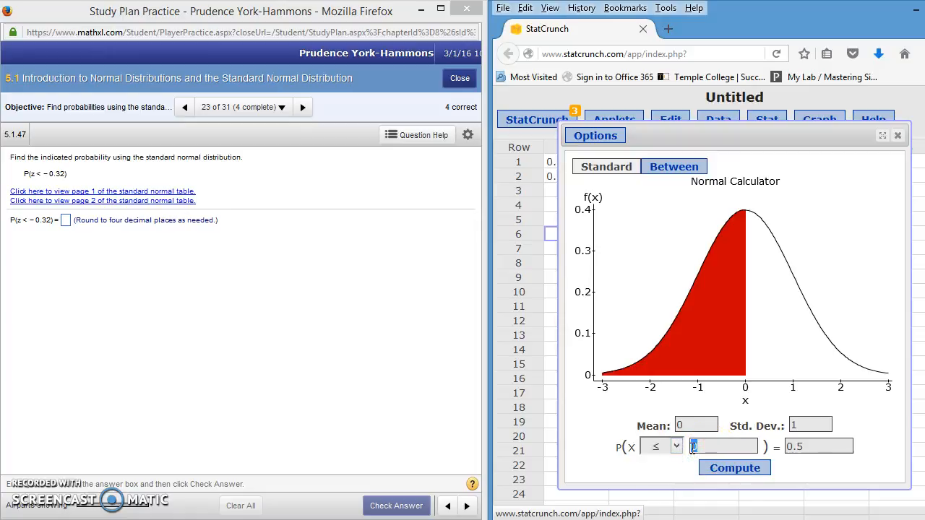
pyautogui.write('-0.32')
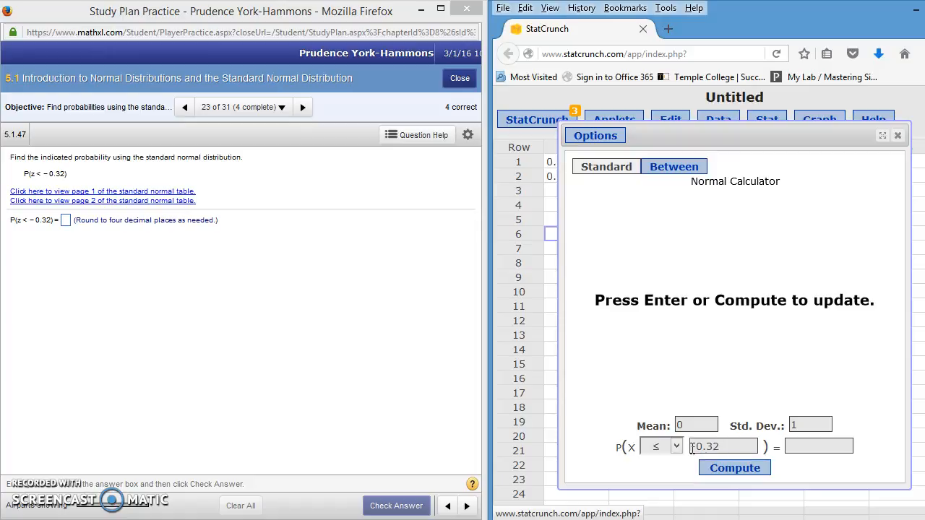
pyautogui.click(747, 453)
pyautogui.click(744, 472)
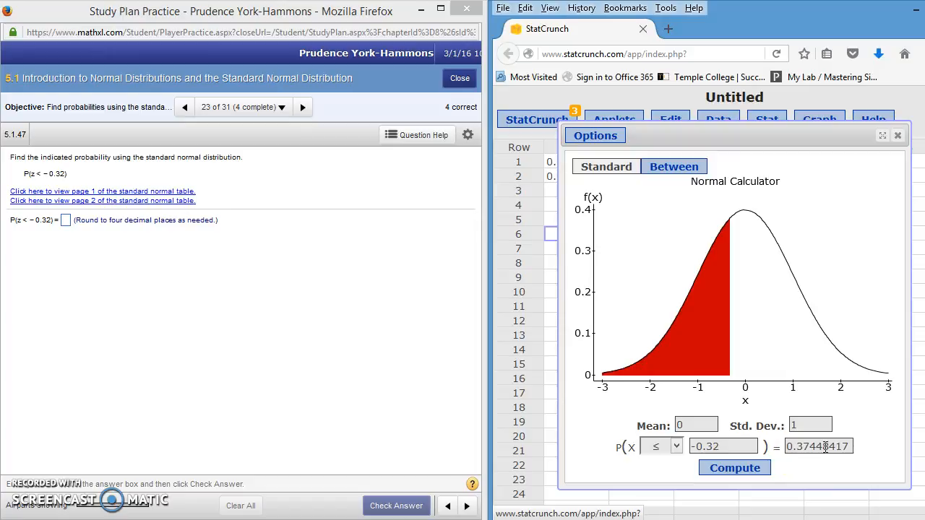
# - Answer the P(z < −0.32) question with 0.3745, check it and go on to the next question
pyautogui.click(423, 268)
pyautogui.click(70, 221)
pyautogui.click(71, 226)
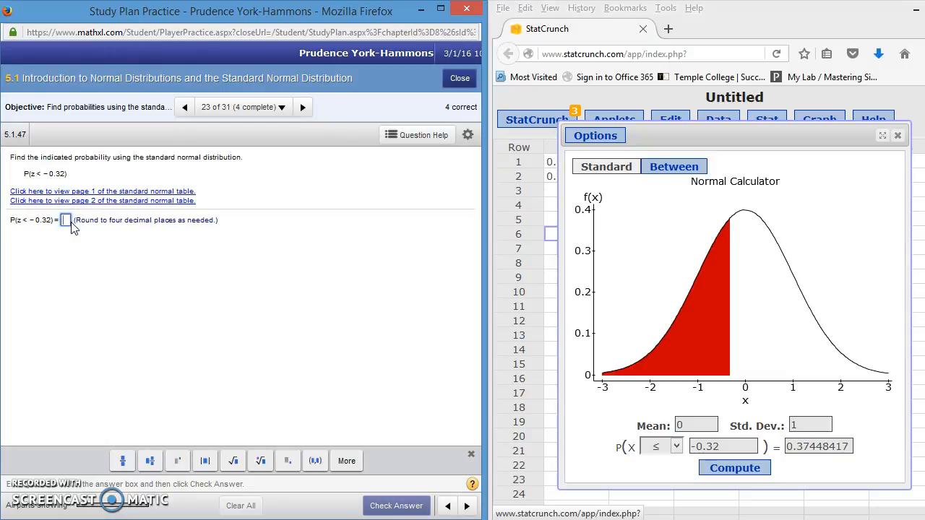
pyautogui.write('0.37')
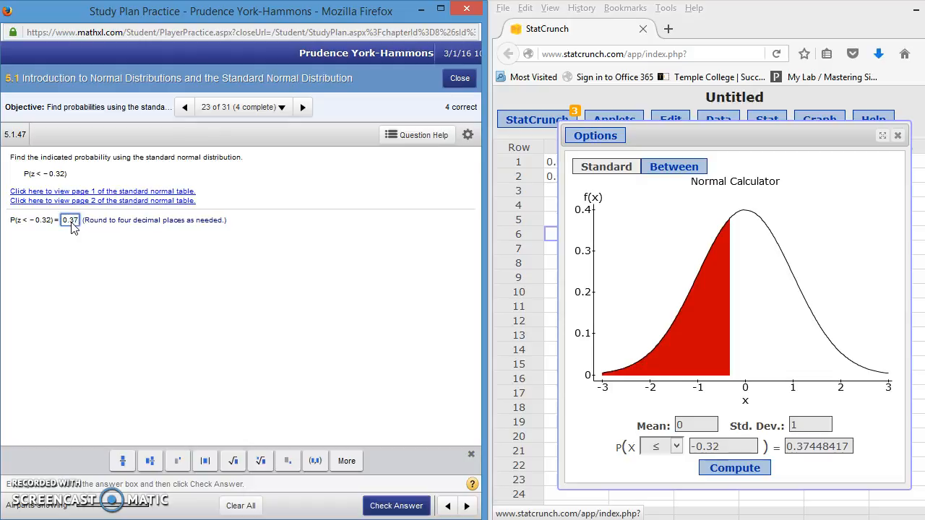
pyautogui.write('45')
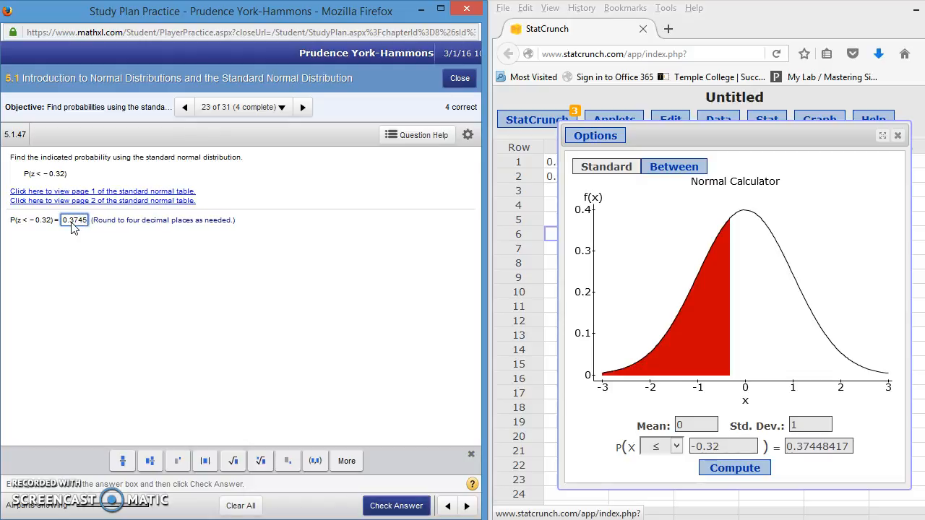
pyautogui.click(394, 504)
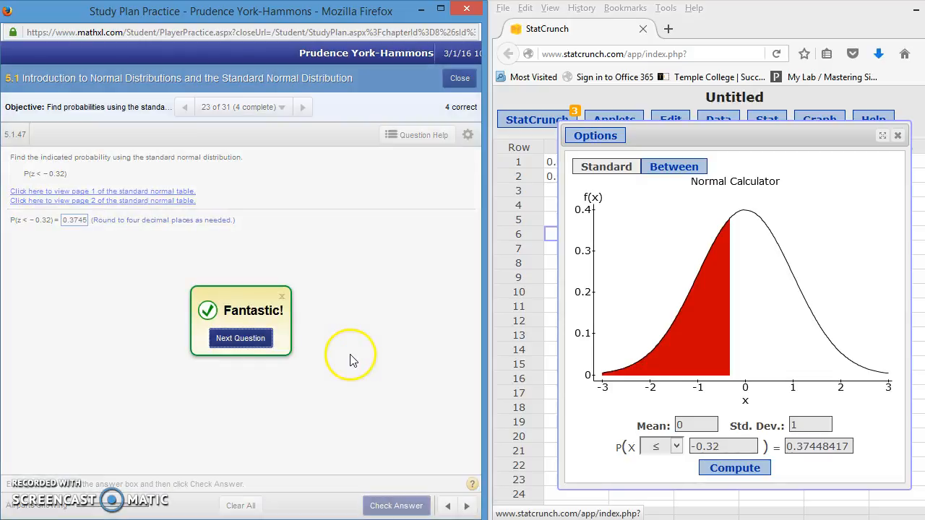
pyautogui.click(241, 338)
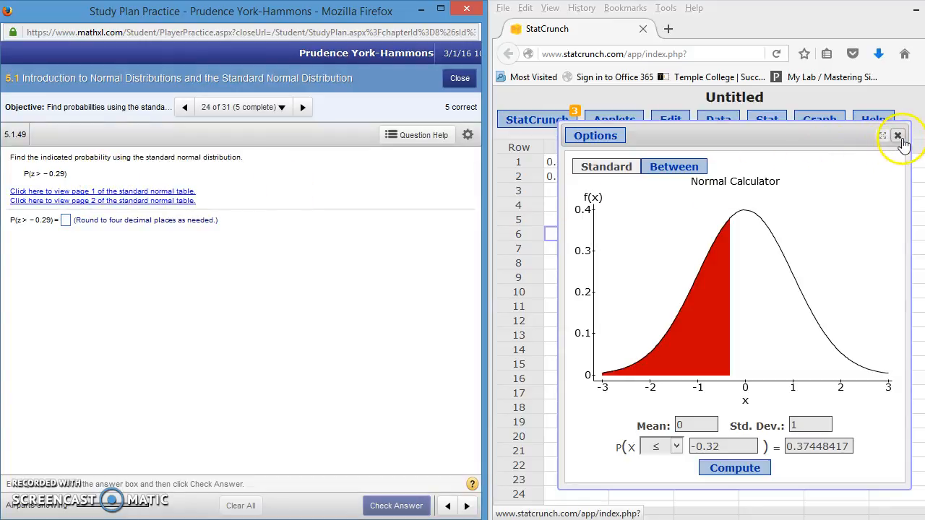
# - Close the used calculator and open a fresh Normal calculator for the P(z > −0.29) question
pyautogui.click(898, 135)
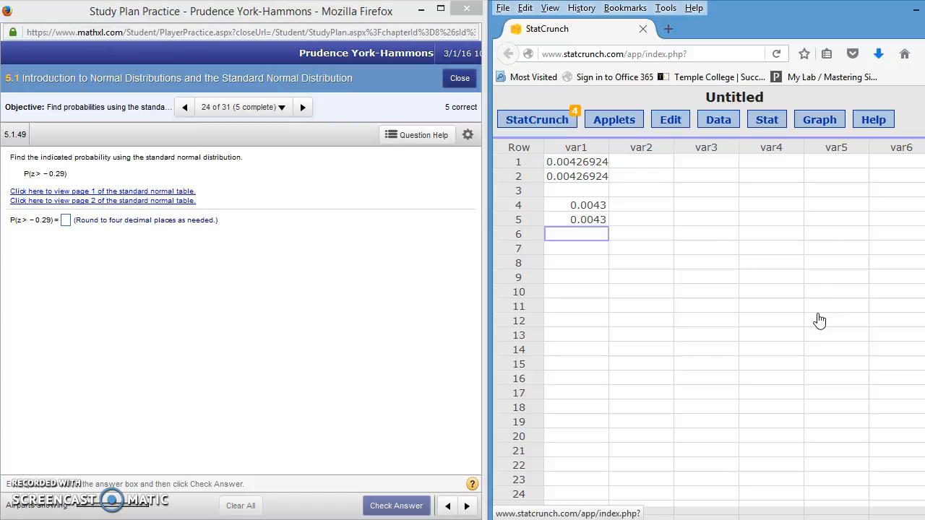
pyautogui.click(770, 124)
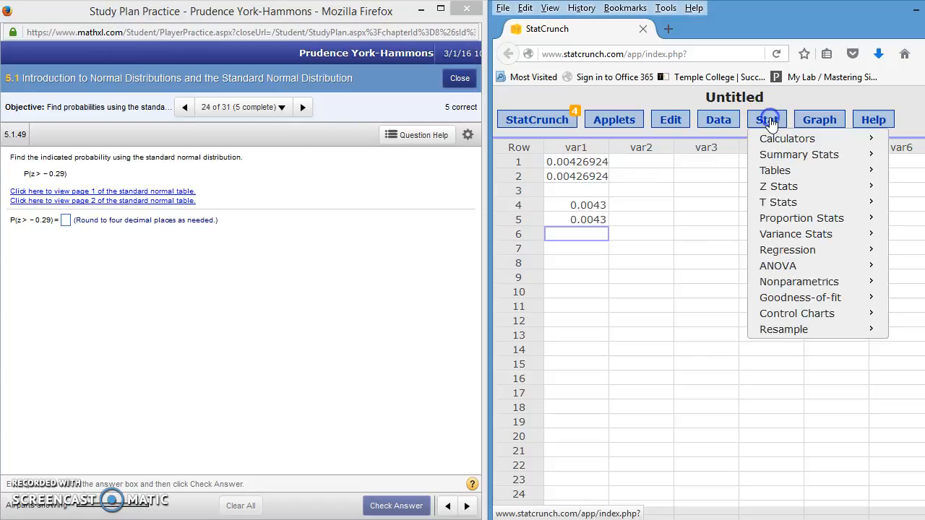
pyautogui.moveTo(771, 142)
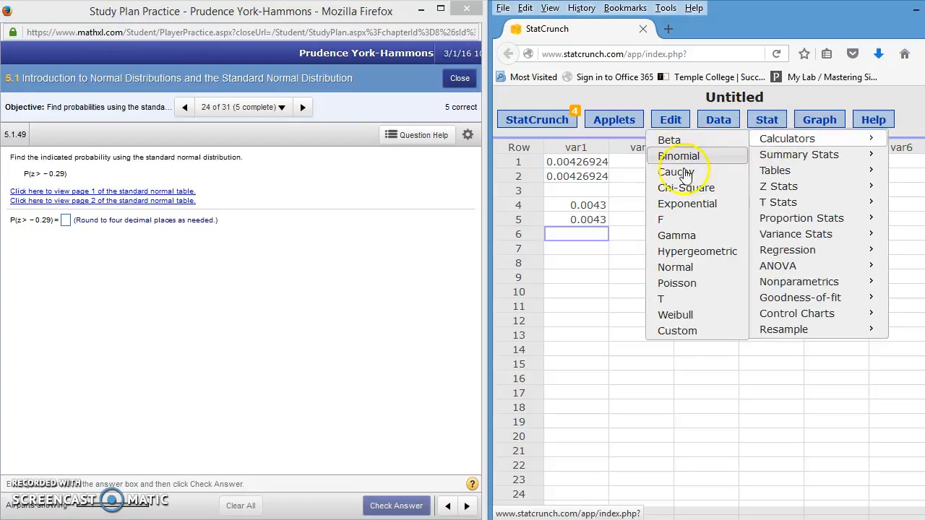
pyautogui.click(684, 270)
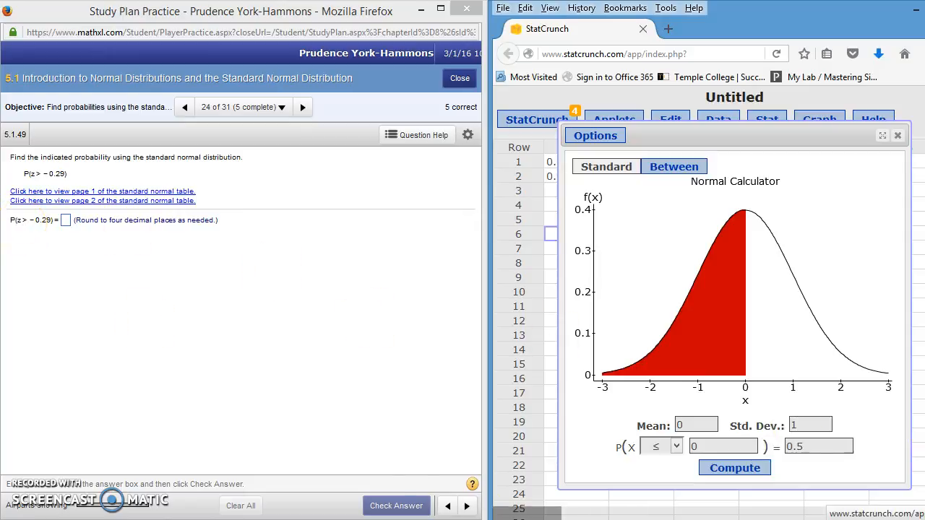
# - Compute the right-tail probability P(X ≥ -.29) in the Normal calculator
pyautogui.click(677, 446)
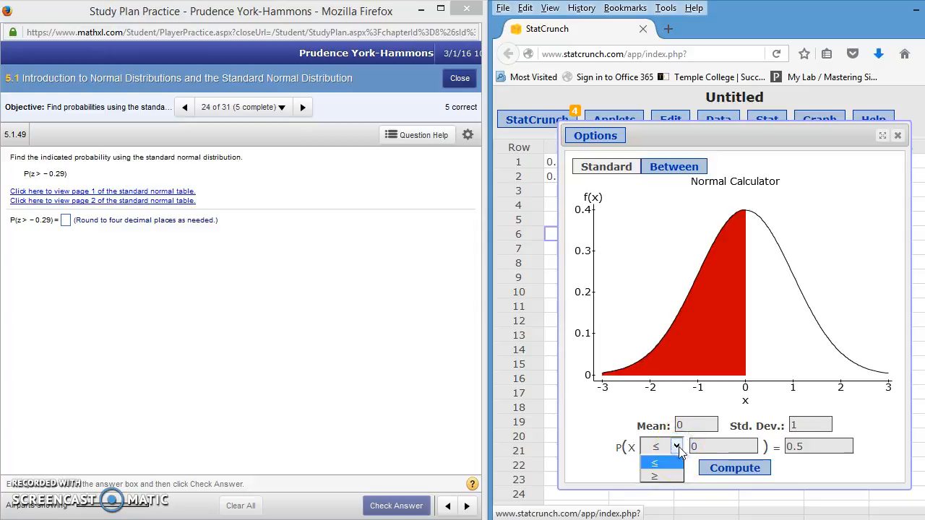
pyautogui.click(661, 476)
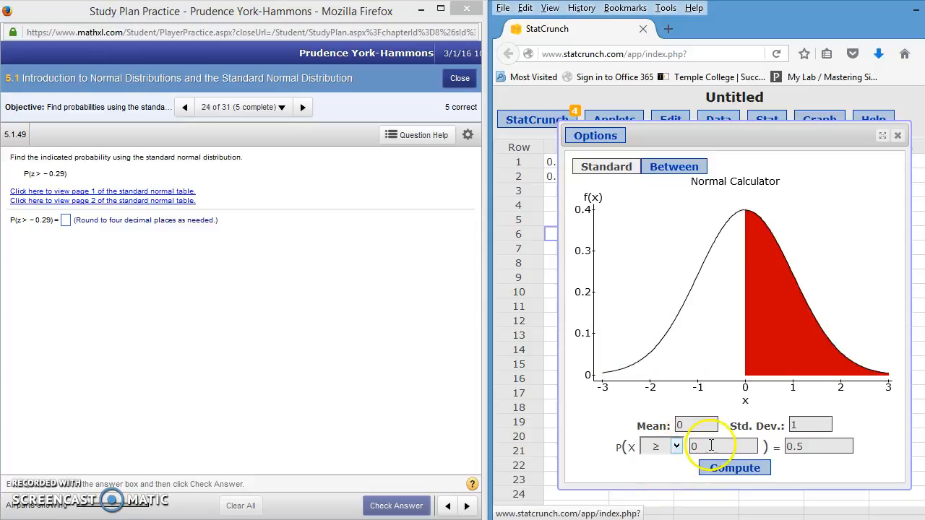
pyautogui.doubleClick(683, 448)
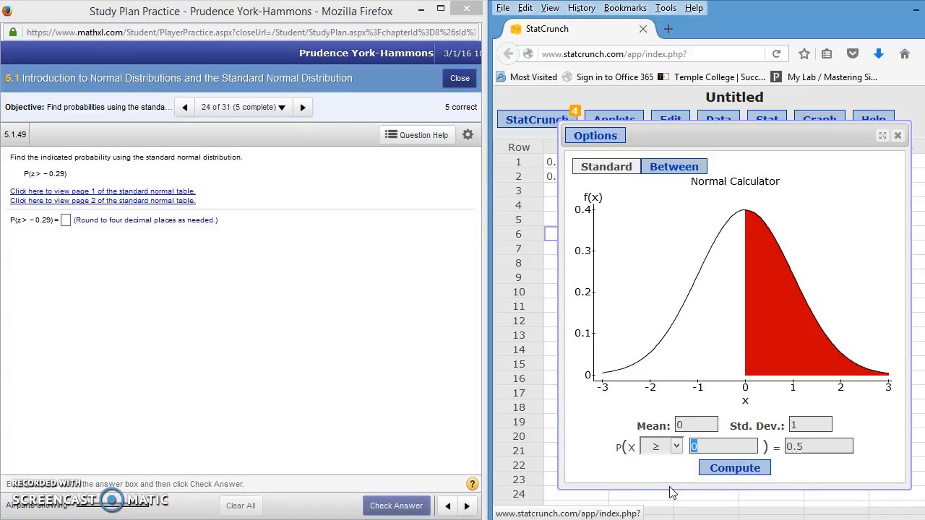
pyautogui.write('-.29')
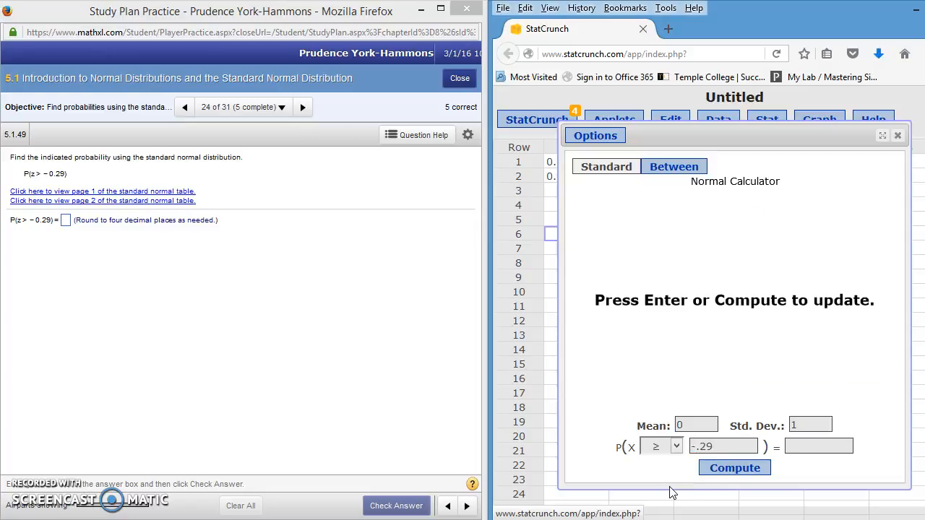
pyautogui.click(719, 469)
pyautogui.click(719, 470)
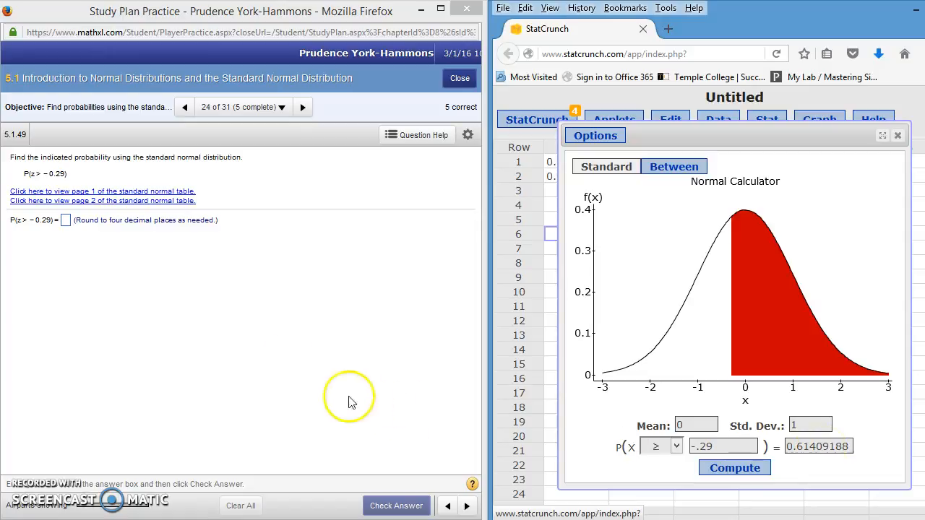
# - Answer the P(z > −0.29) question with 0.6141, check it and advance to the next question
pyautogui.click(65, 221)
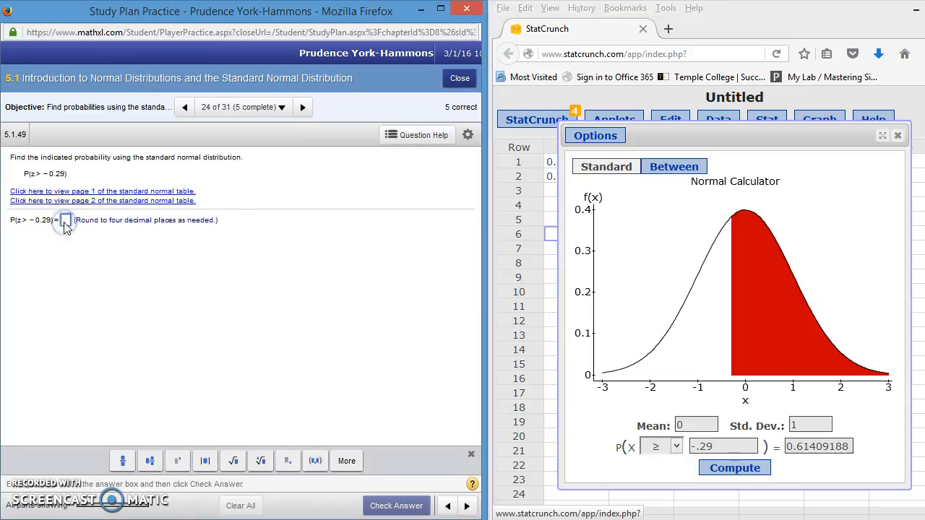
pyautogui.write('0.6141')
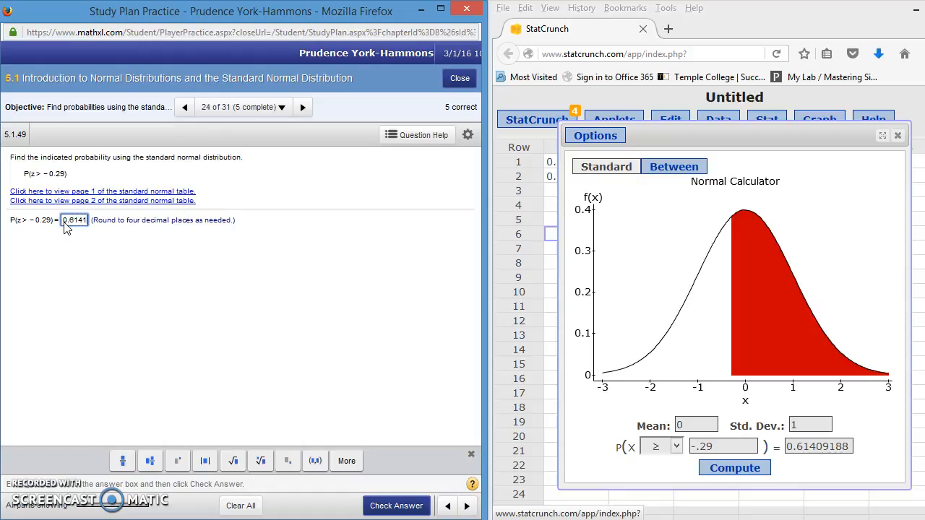
pyautogui.click(390, 505)
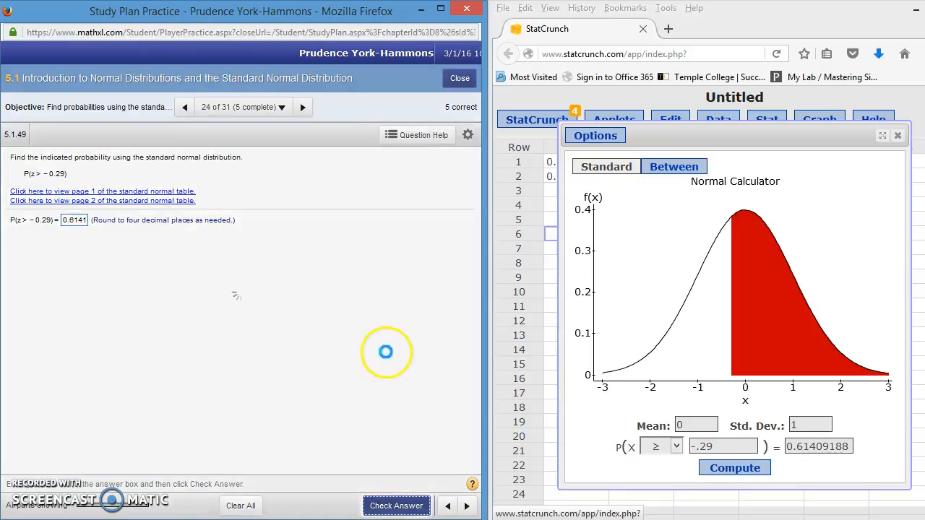
pyautogui.click(245, 338)
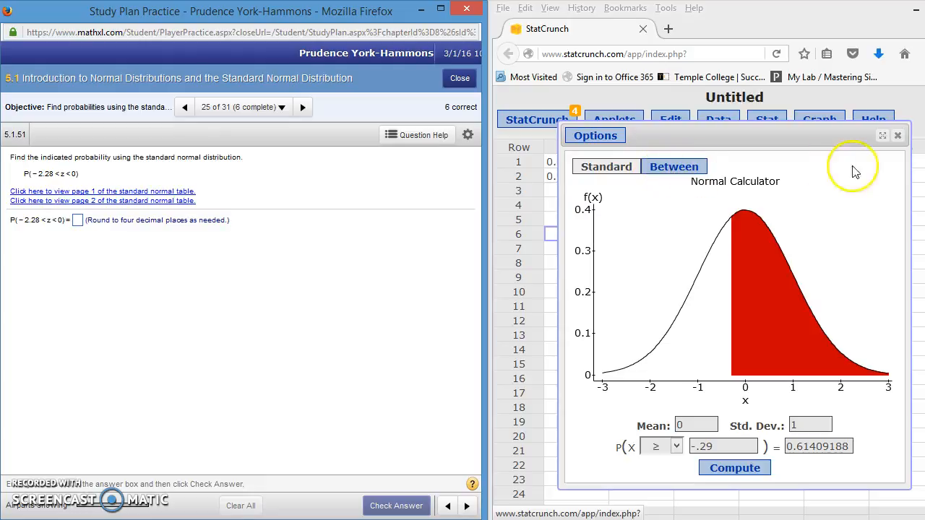
# - Replace the used calculator with a fresh Normal calculator and check its mean and standard deviation for the P(−2.28 < z < 0) question
pyautogui.click(897, 135)
pyautogui.click(766, 120)
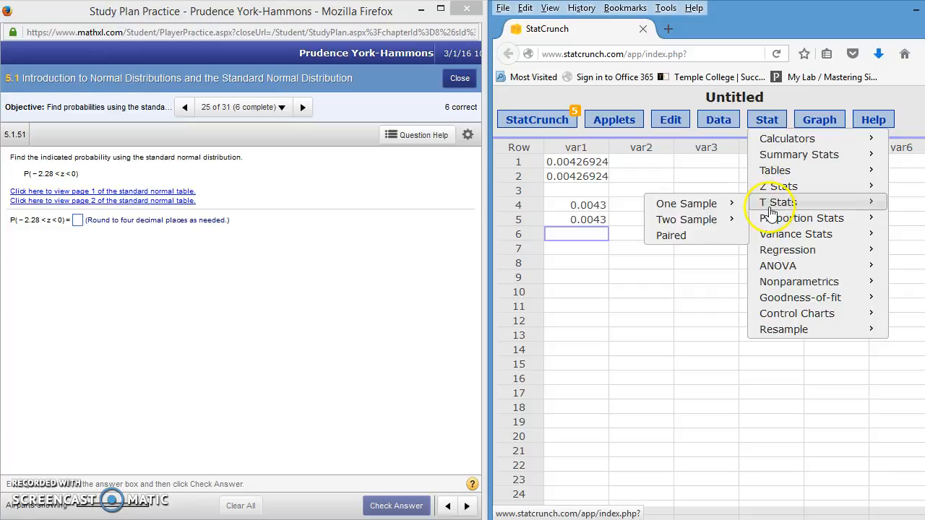
pyautogui.moveTo(769, 138)
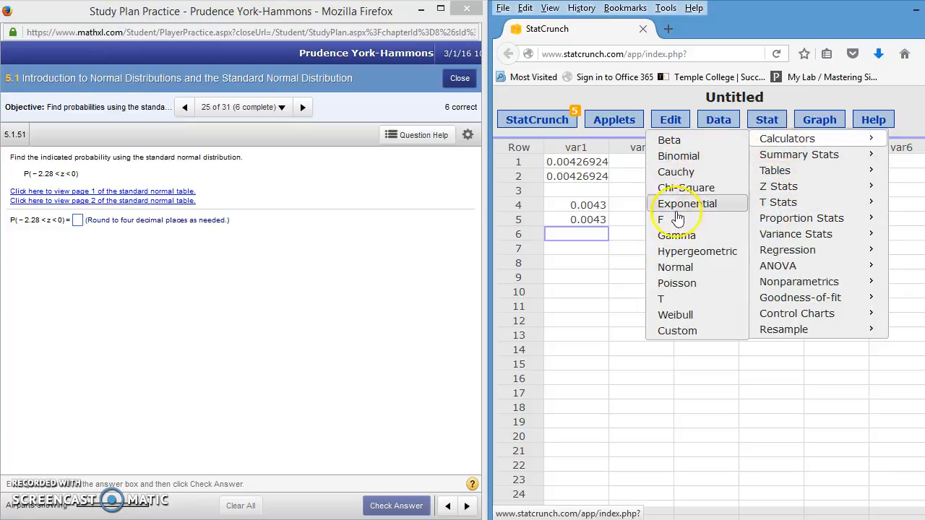
pyautogui.click(675, 268)
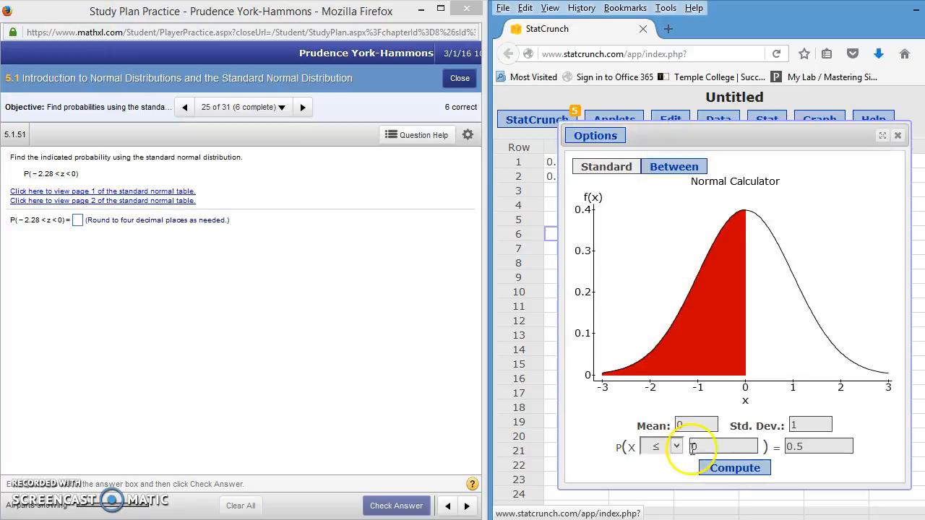
pyautogui.moveTo(695, 420); pyautogui.dragTo(635, 419)
pyautogui.moveTo(807, 425); pyautogui.dragTo(760, 425)
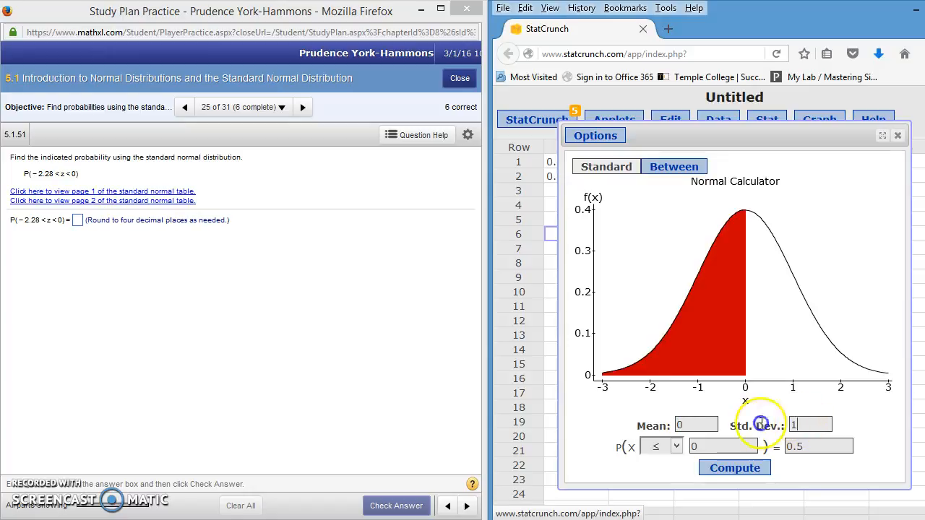
# - Compute the between probability P(-2.28 ≤ X ≤ 0) in the Normal calculator
pyautogui.click(679, 167)
pyautogui.doubleClick(647, 447)
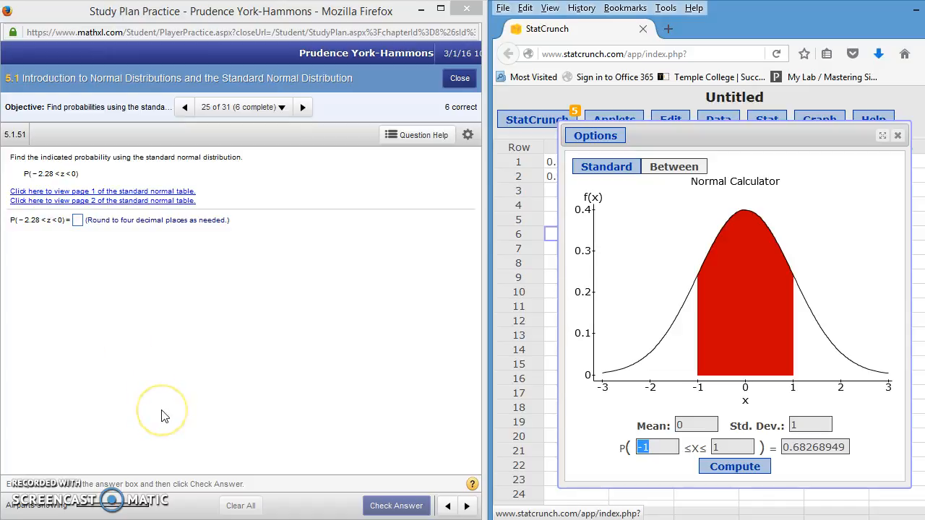
pyautogui.write('-')
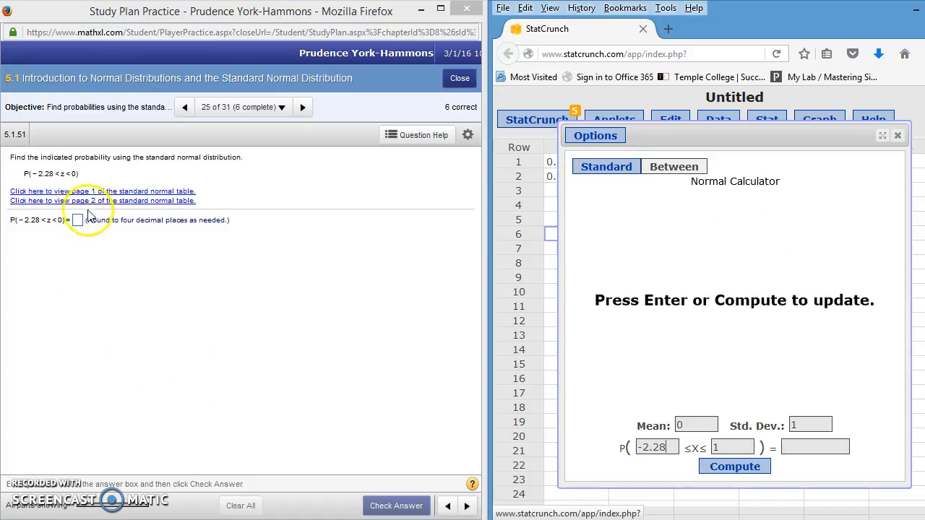
pyautogui.press('Tab')
pyautogui.write('0')
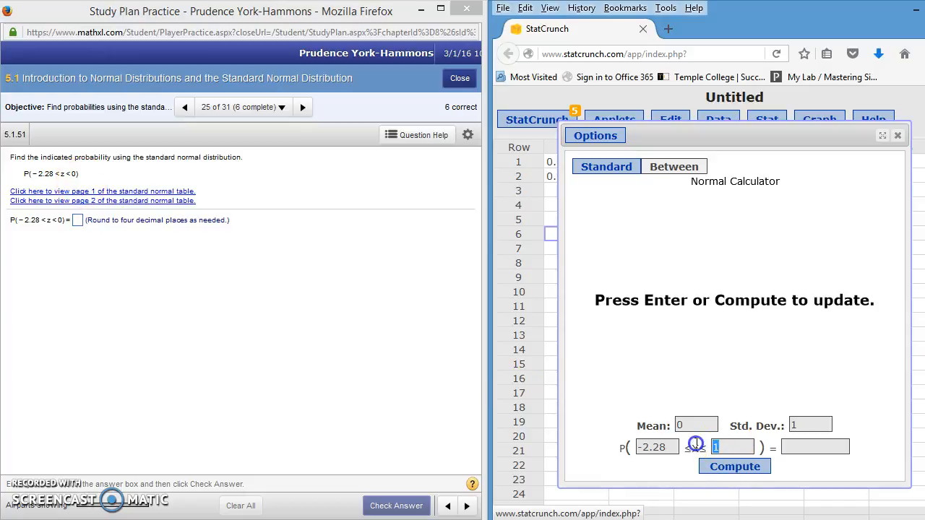
pyautogui.click(751, 466)
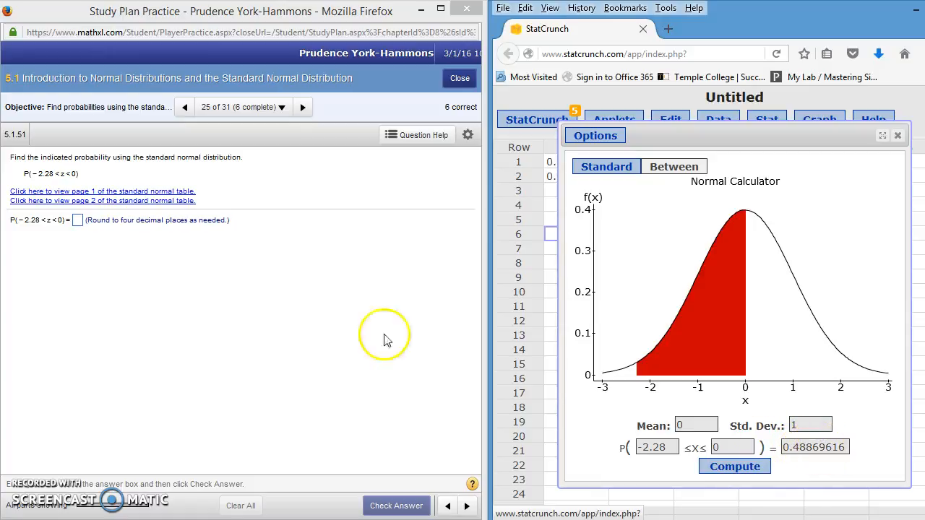
# - Answer the P(−2.28 < z < 0) question with 0.4887, check it and advance to the next question
pyautogui.click(78, 220)
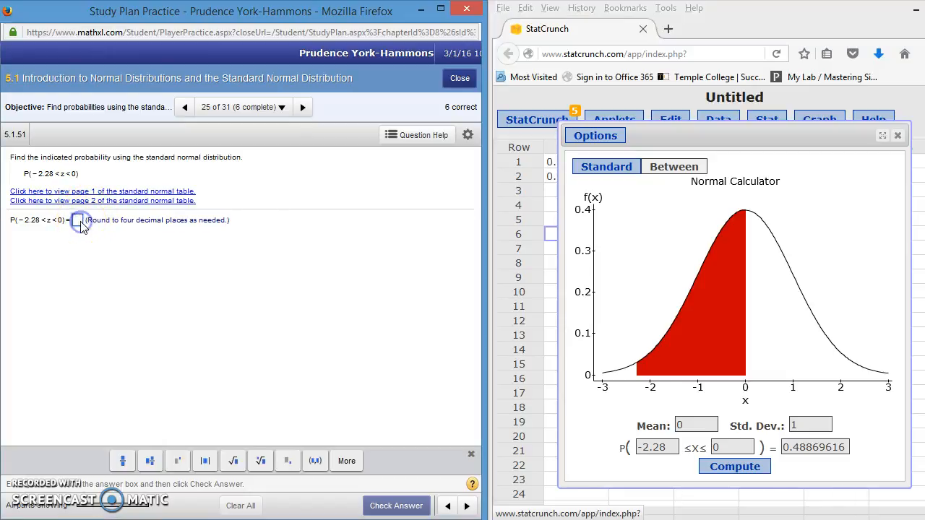
pyautogui.write('0.')
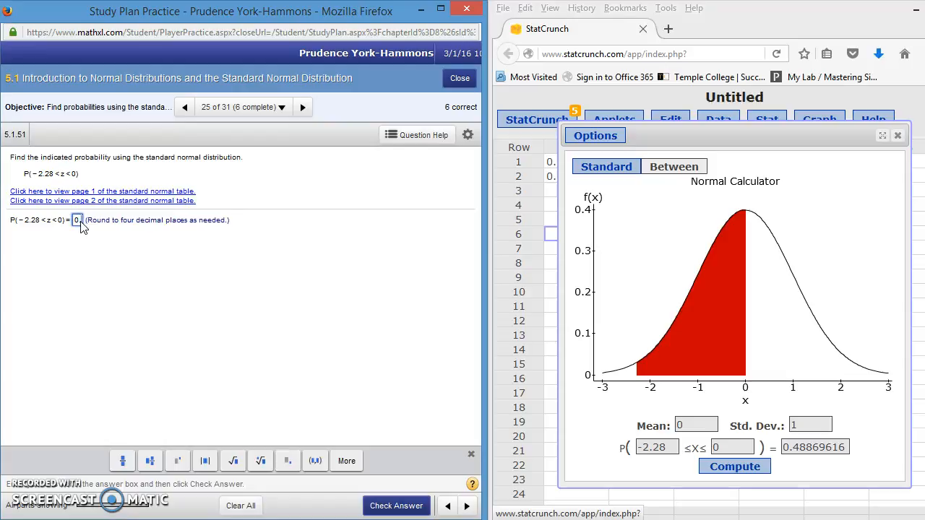
pyautogui.write('4887')
pyautogui.click(396, 505)
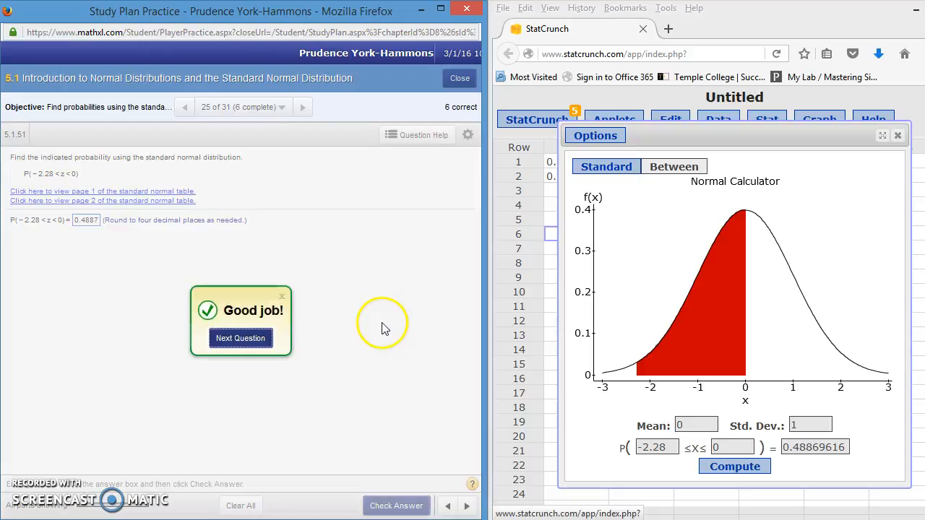
pyautogui.click(241, 338)
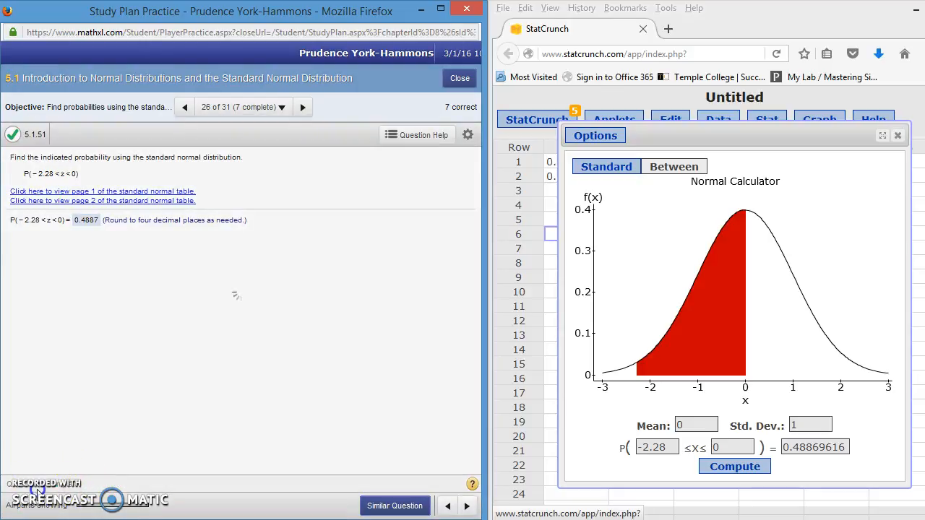